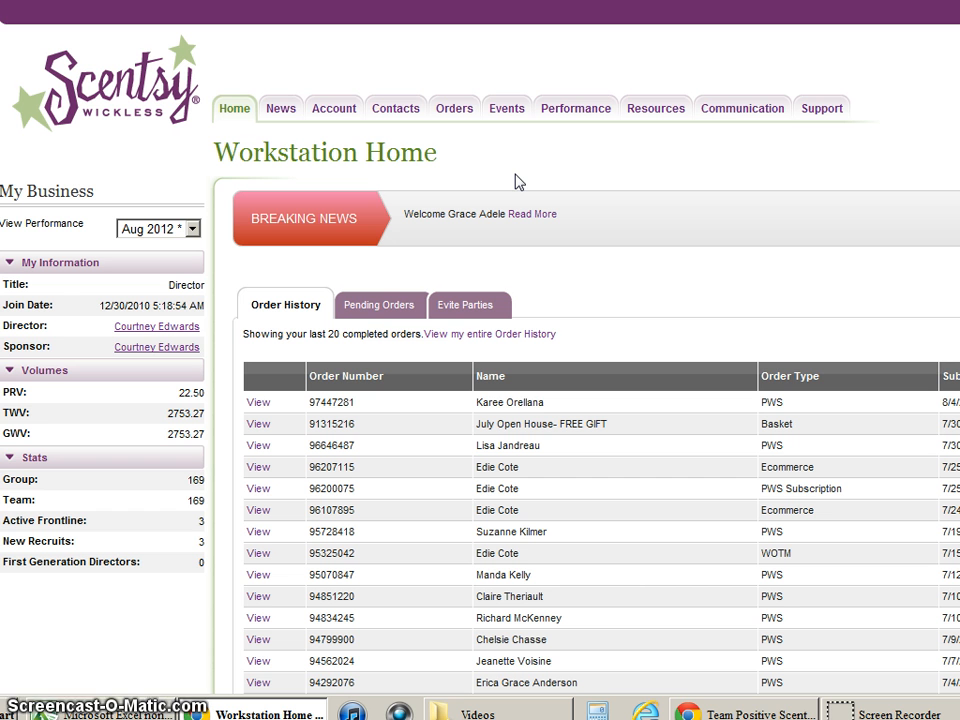
Step: Open the personal website editor for the Scentsy brand subscription from the account page
click(334, 112)
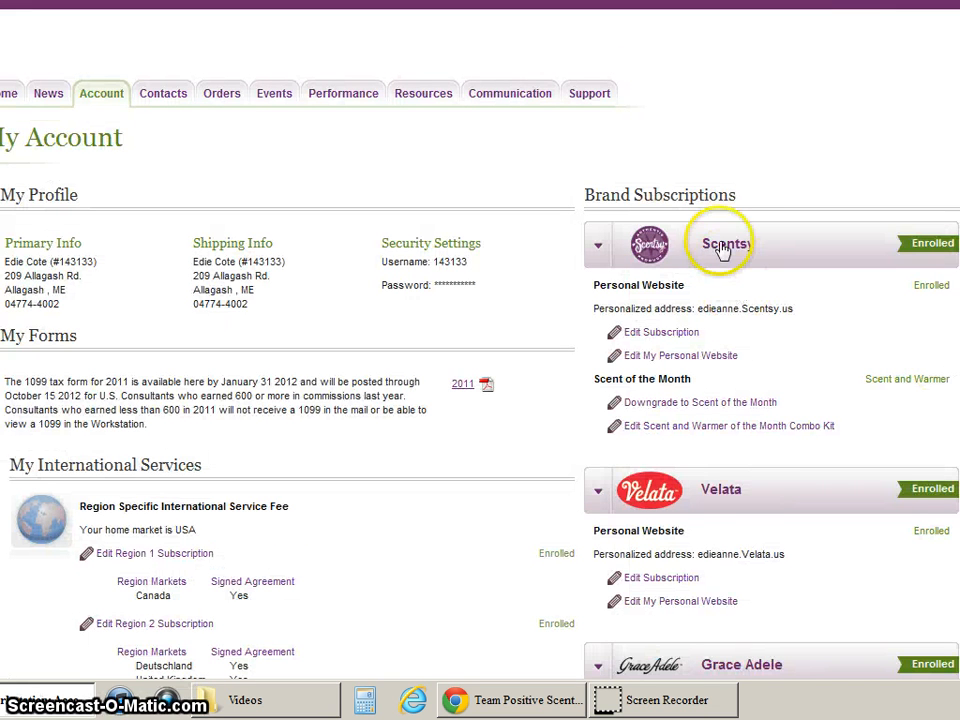
scroll(480, 340, down, 3)
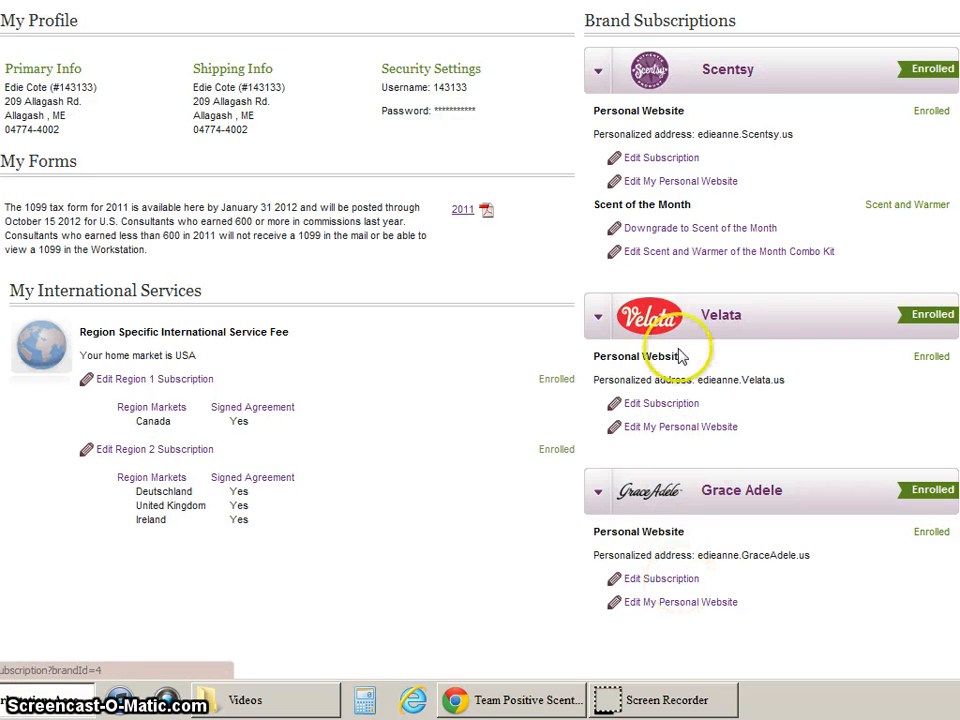
click(680, 184)
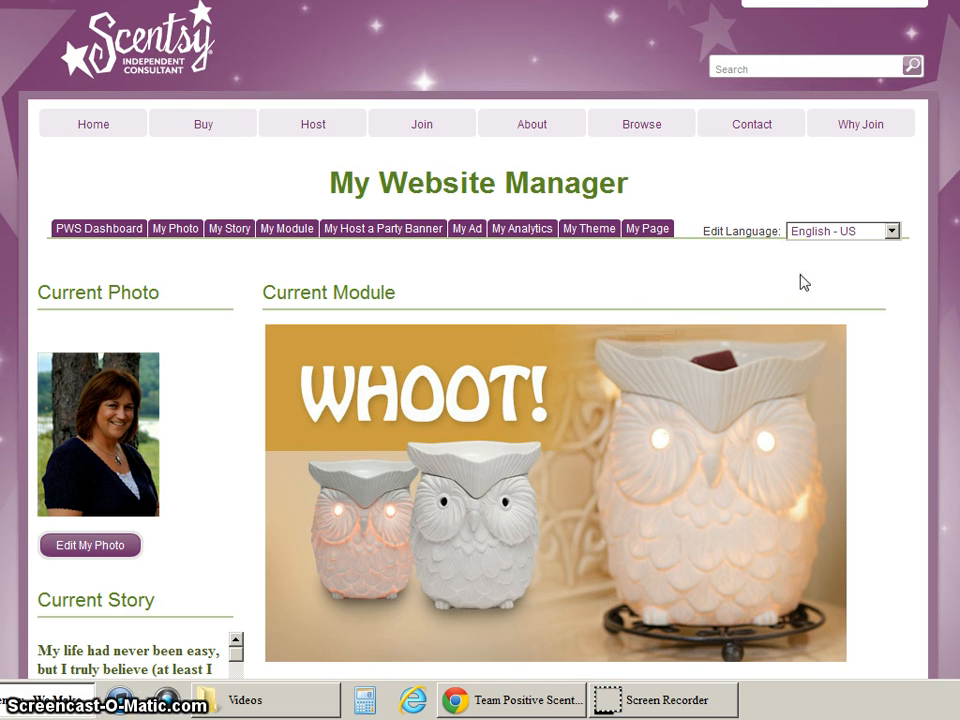
Step: Examine the website manager dashboard's sections for photo, story, favorite scents, theme, module, party banner and ad
scroll(480, 400, down, 1)
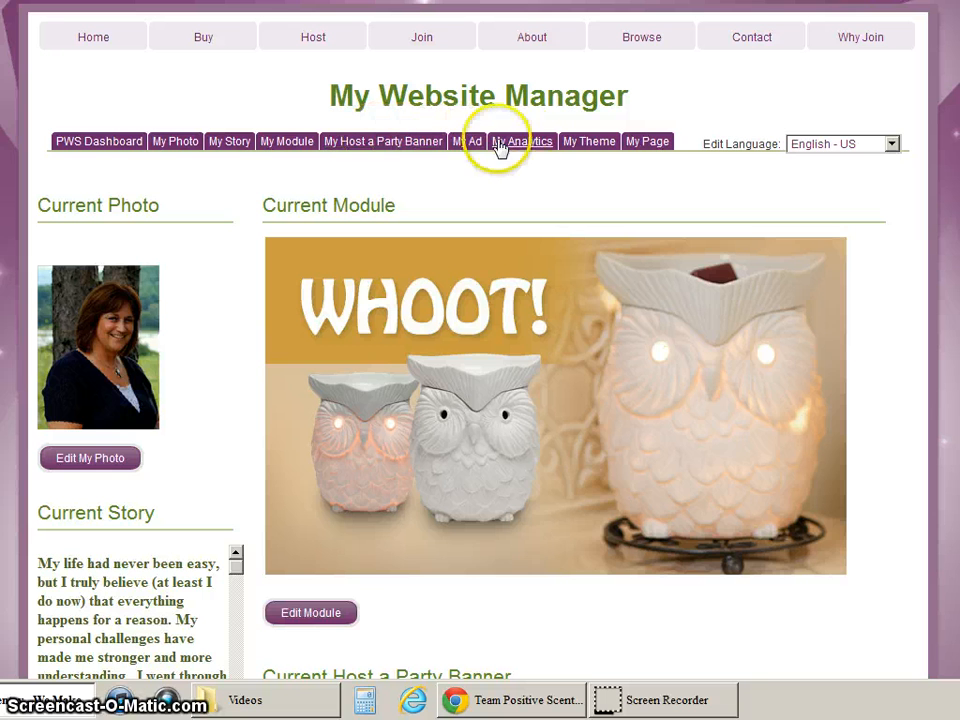
click(113, 148)
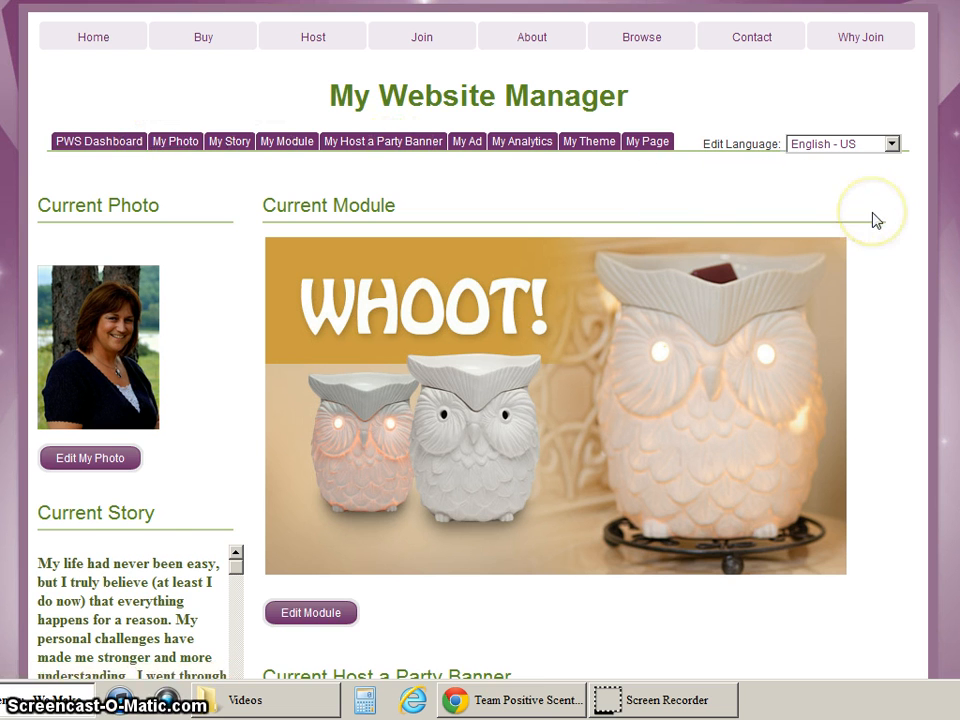
scroll(874, 220, down, 4)
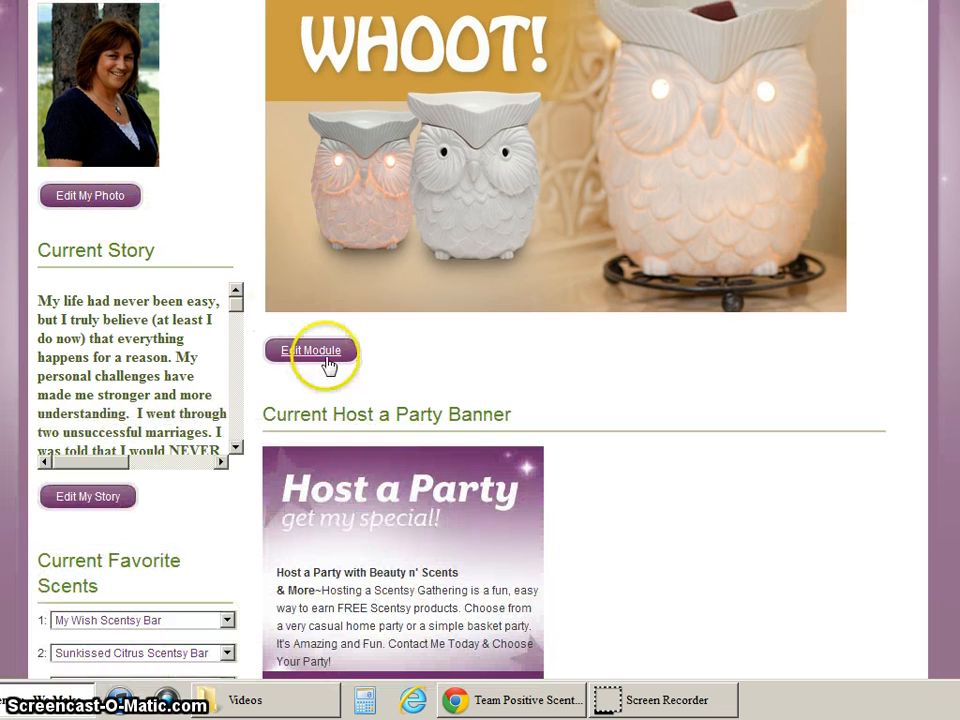
scroll(606, 534, down, 4)
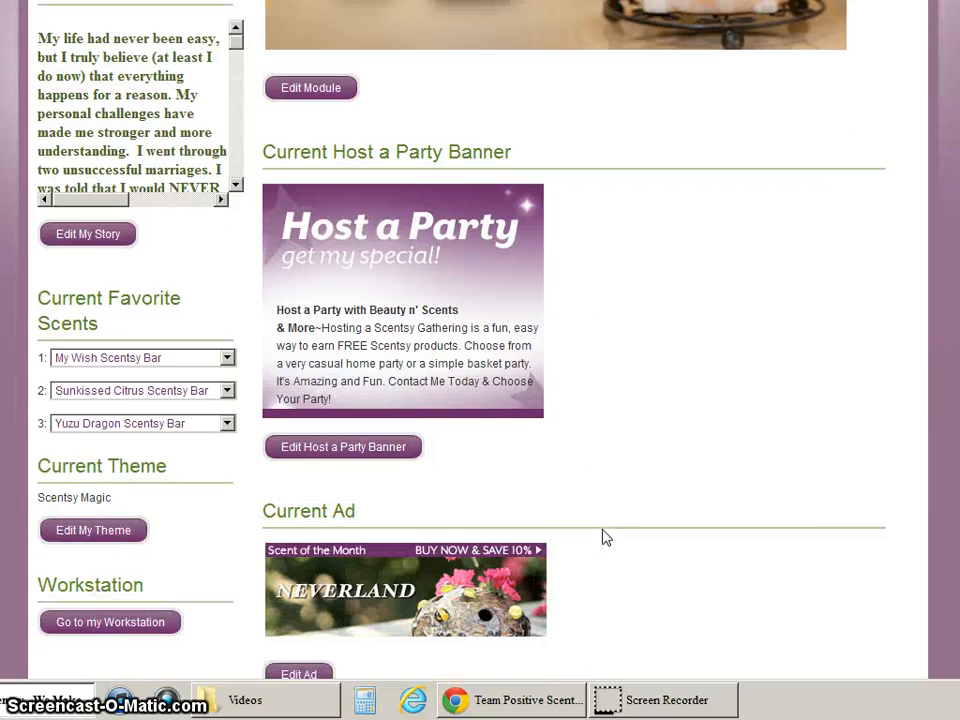
scroll(606, 538, down, 3)
scroll(606, 538, up, 9)
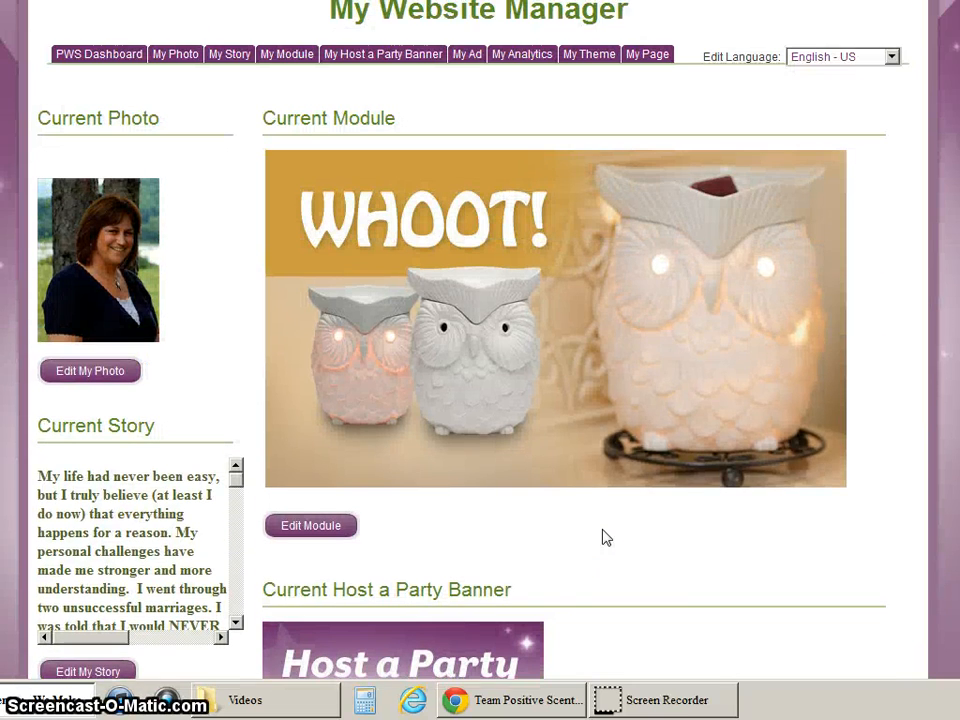
Step: Upload the outdoor portrait file whose name begins with 223736 as a new website photo
click(88, 373)
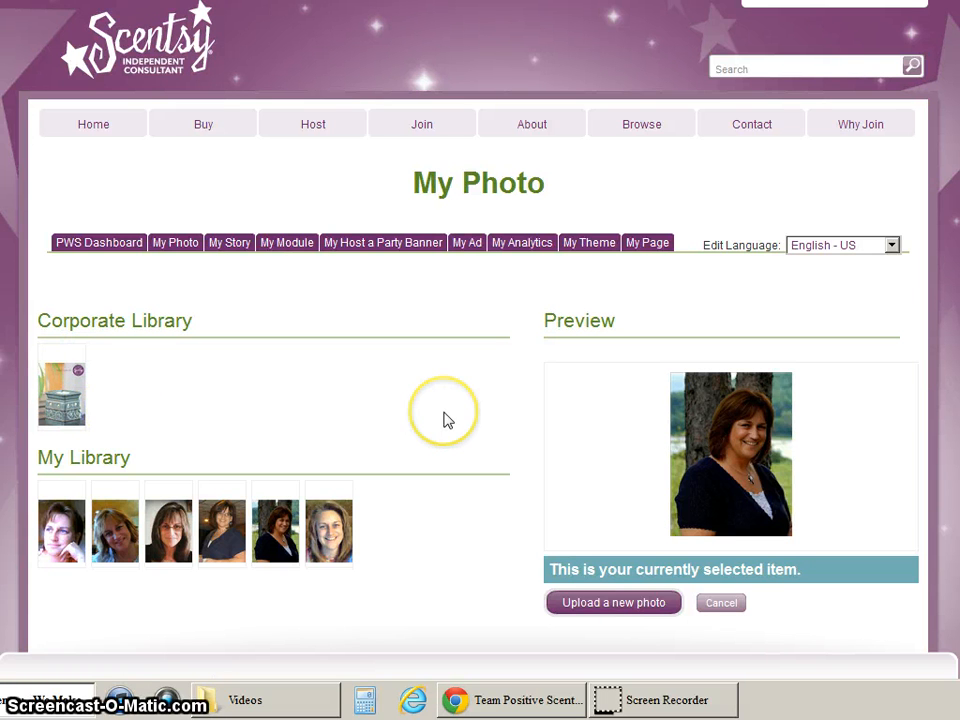
scroll(447, 420, down, 1)
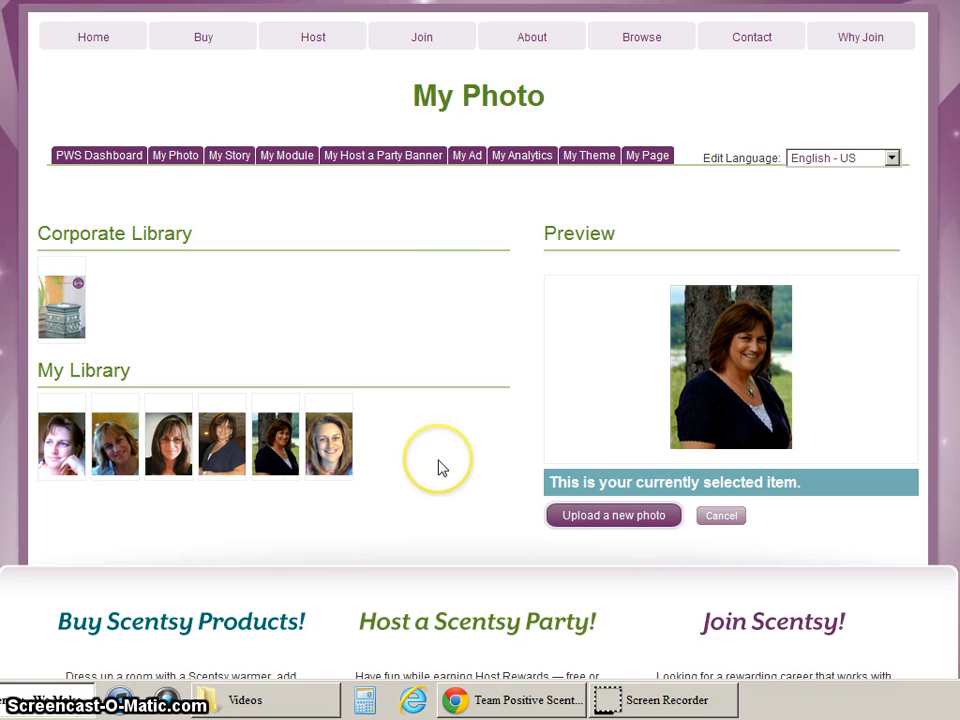
click(619, 516)
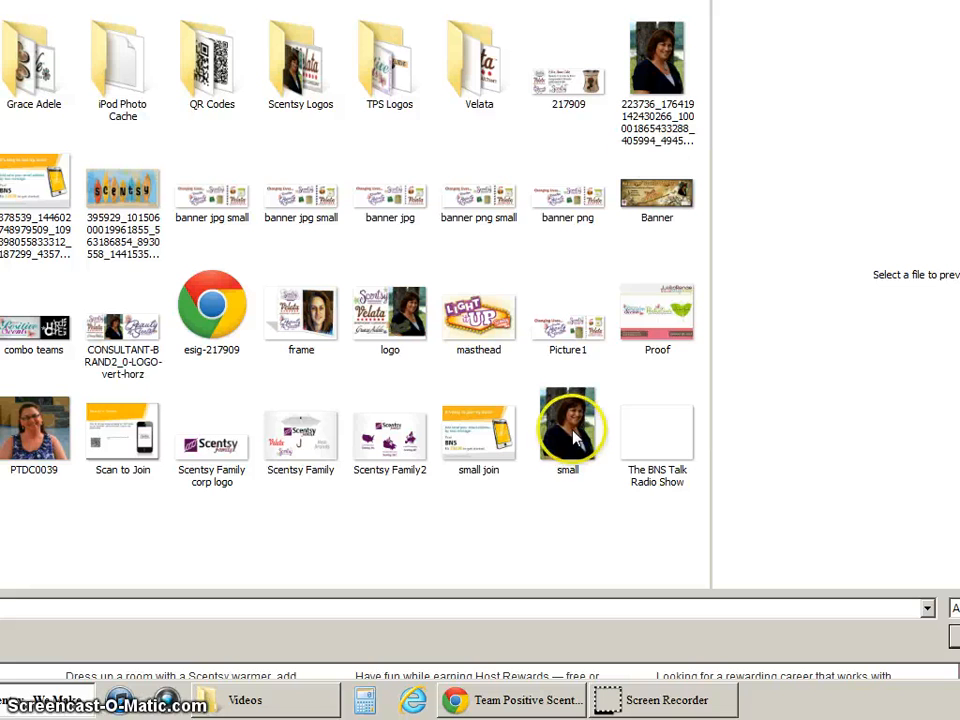
double_click(659, 62)
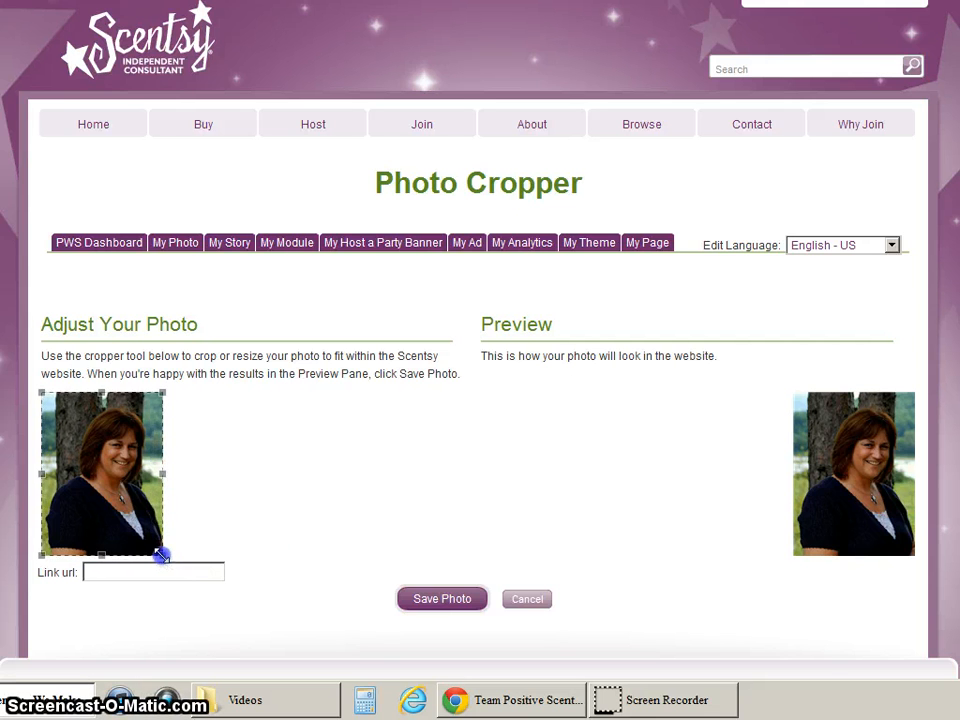
Step: Crop the uploaded portrait more tightly around the head and shoulders and save the photo
drag(161, 555, 151, 538)
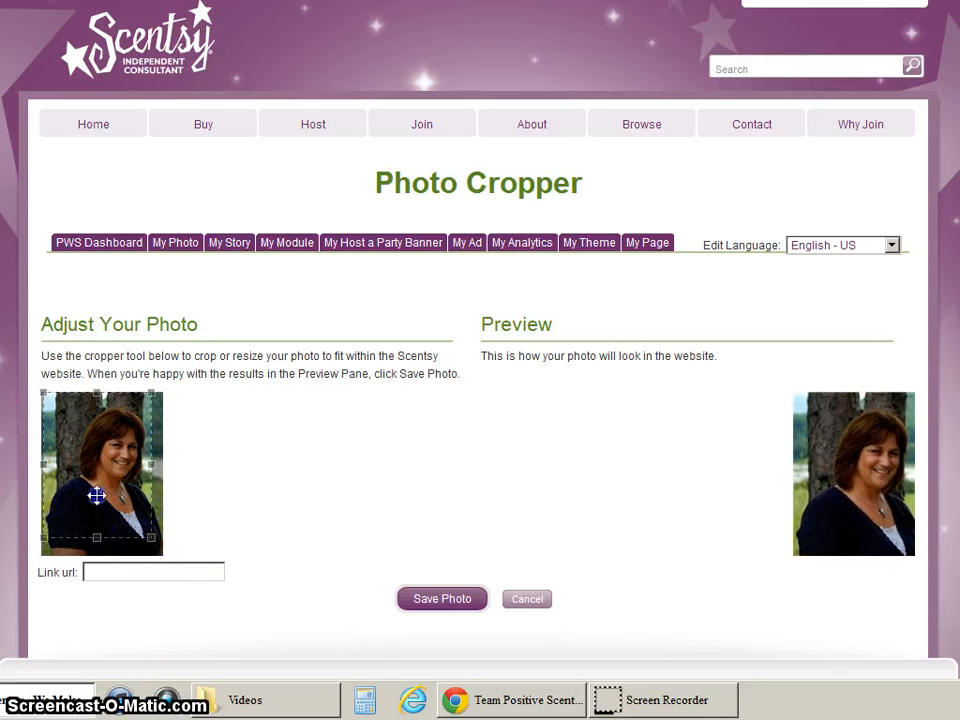
drag(97, 495, 101, 497)
drag(163, 537, 151, 497)
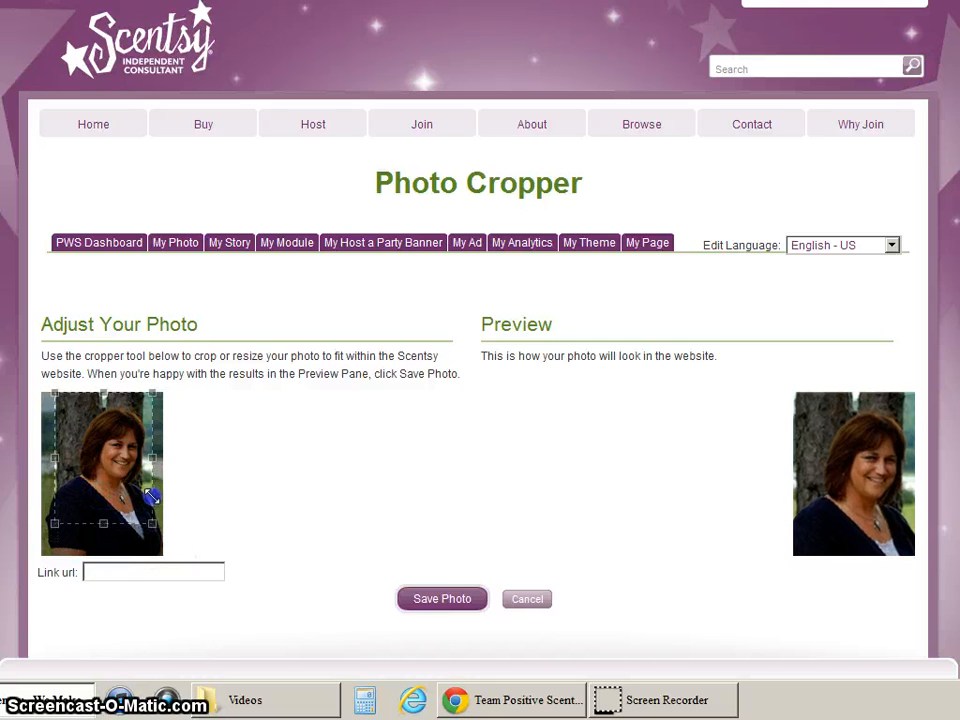
drag(66, 501, 89, 487)
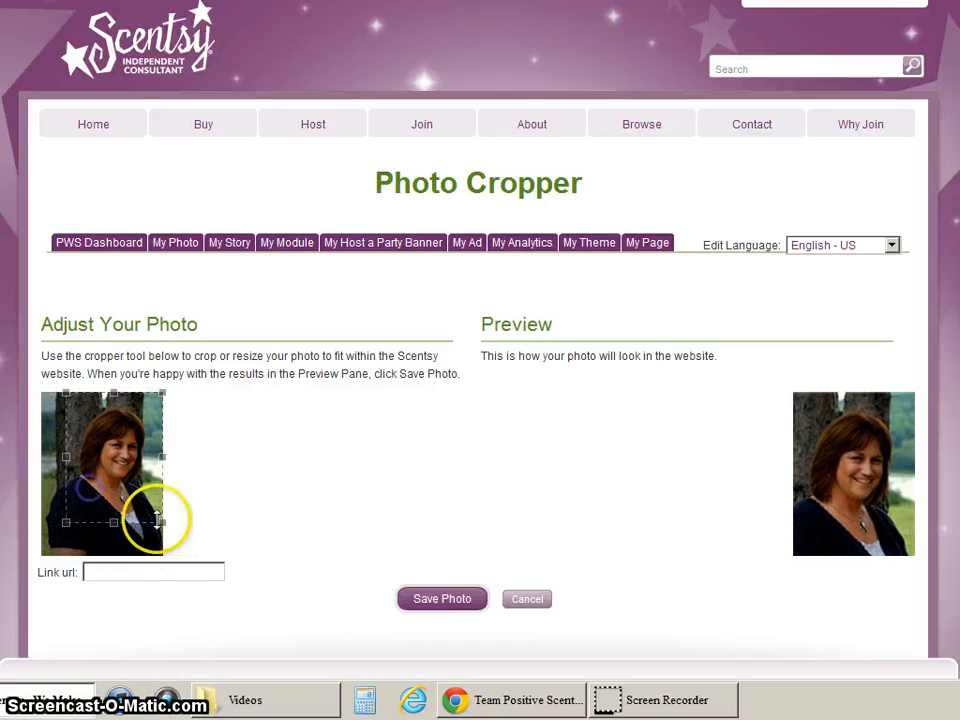
drag(161, 518, 114, 494)
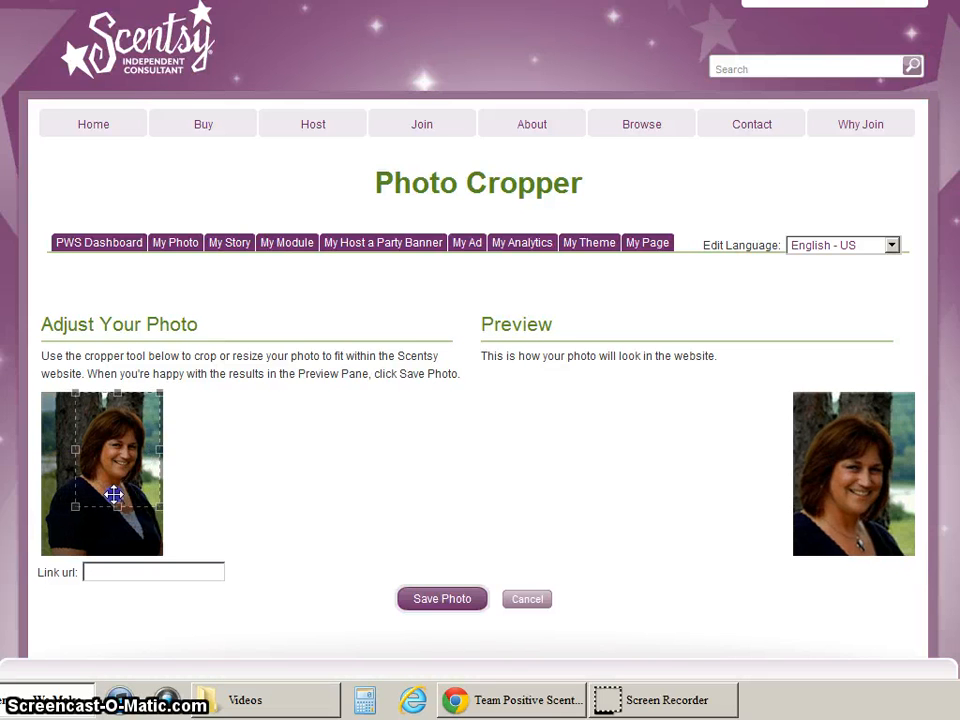
drag(119, 498, 120, 505)
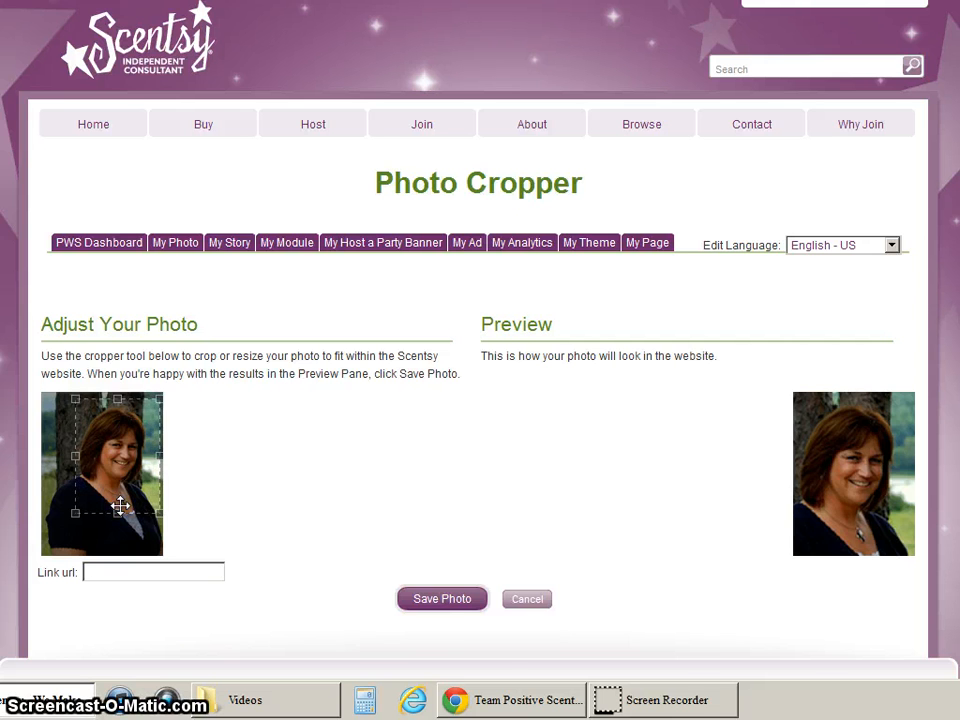
click(443, 600)
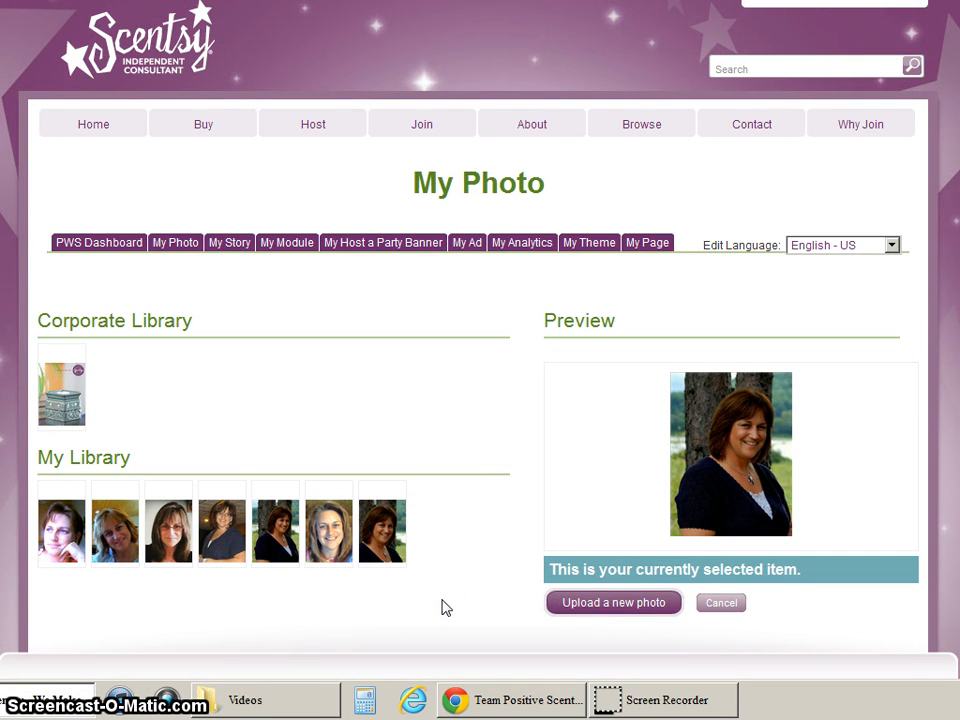
Step: Make the newly cropped portrait in My Library the current website photo and save the selection
click(388, 534)
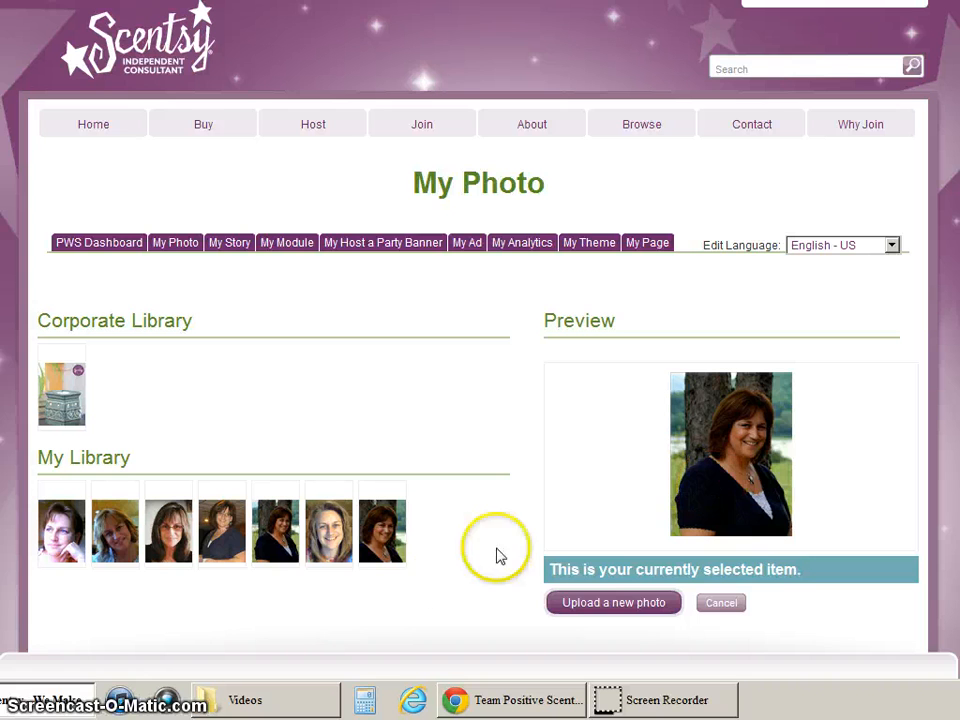
click(392, 546)
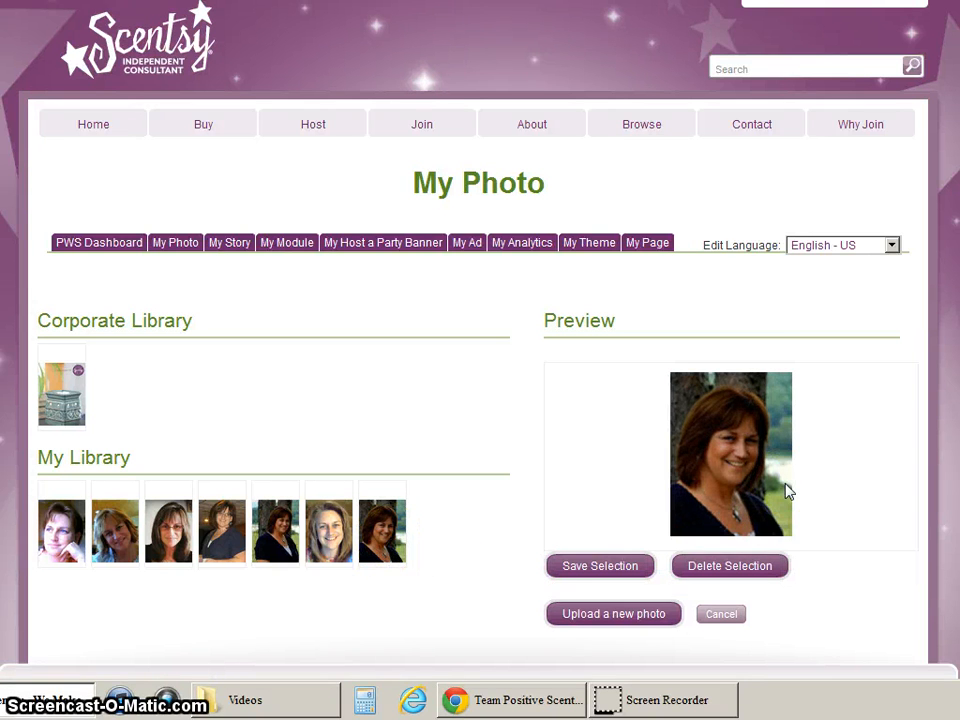
click(595, 577)
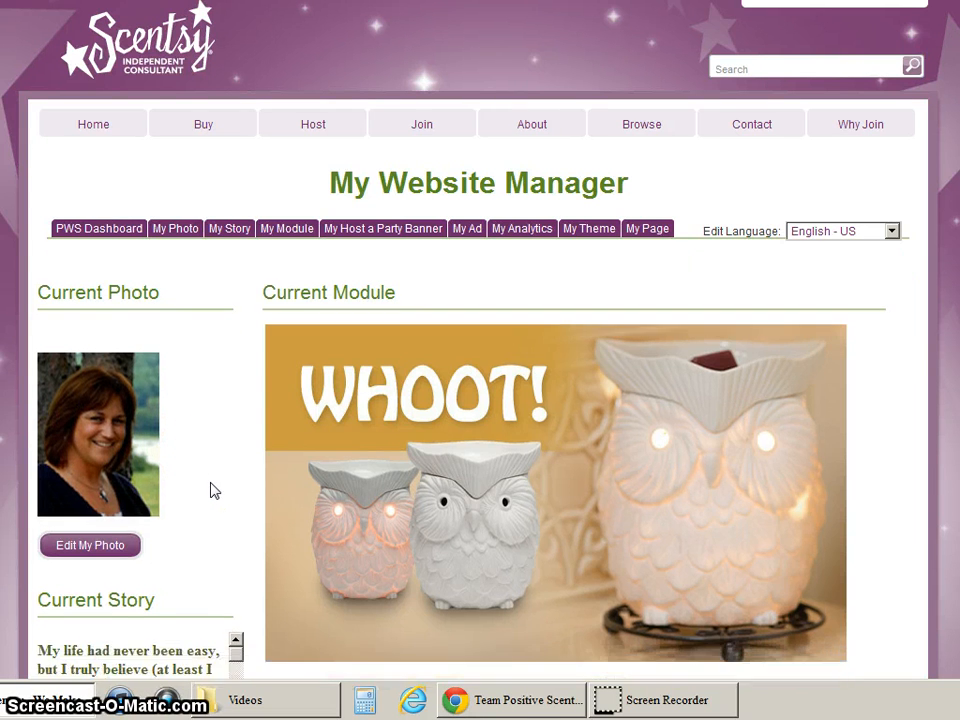
Step: Open the website story for editing and review its full preview down to the editing options
scroll(212, 489, down, 3)
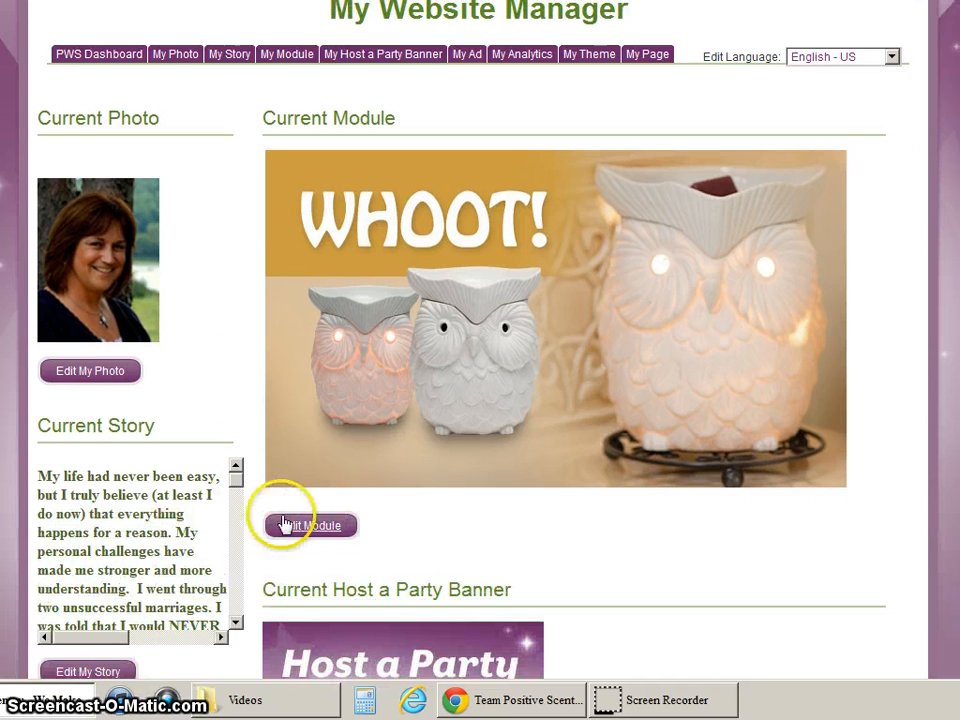
scroll(252, 525, down, 3)
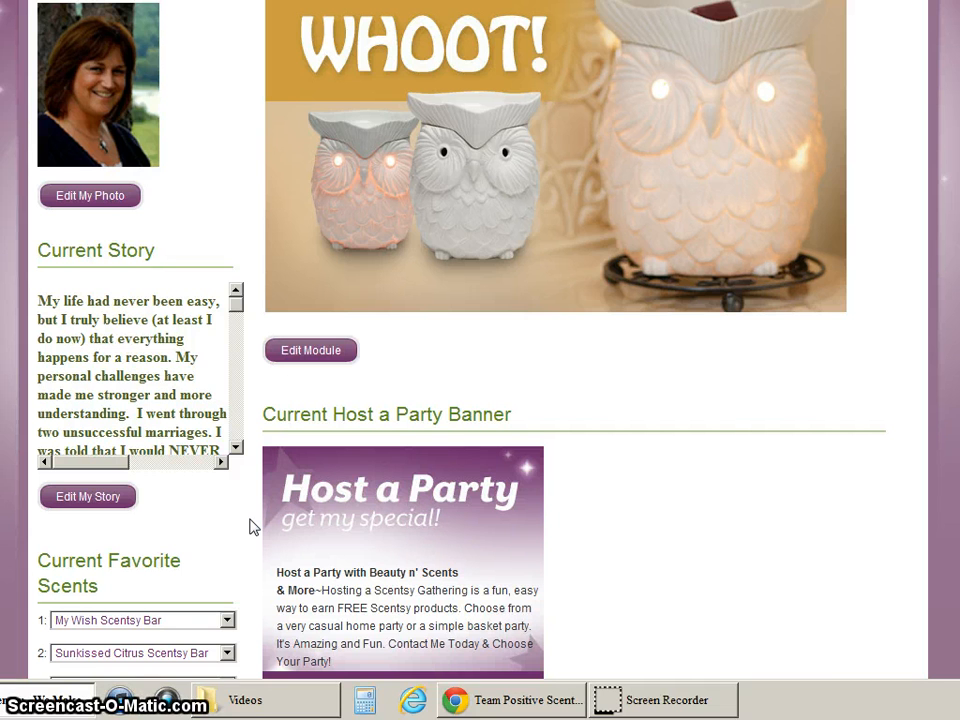
scroll(250, 527, up, 5)
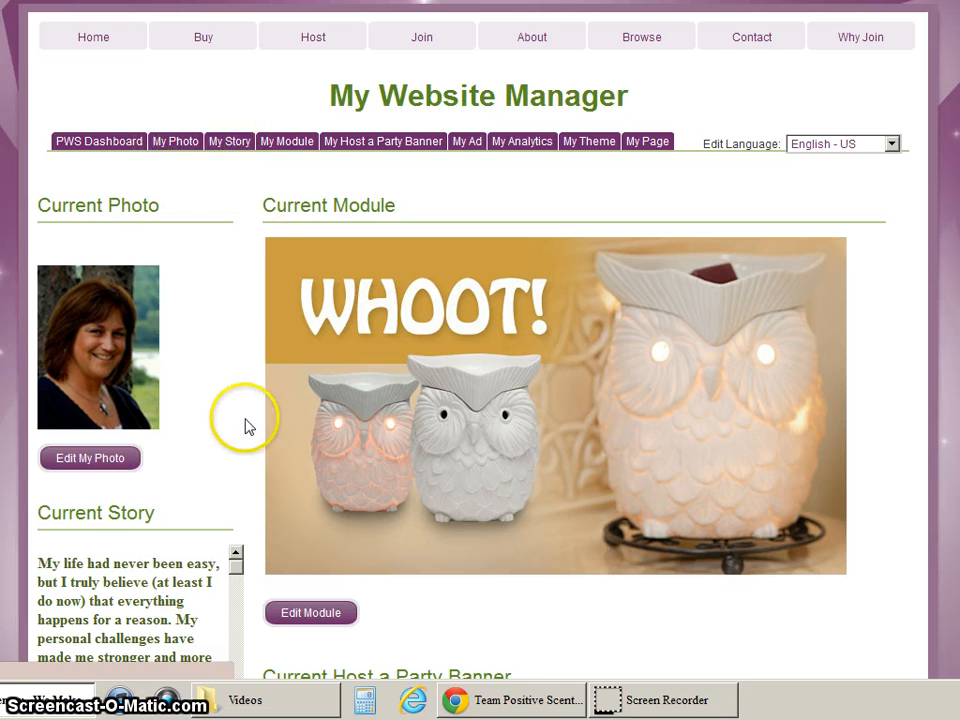
scroll(242, 426, down, 3)
click(84, 411)
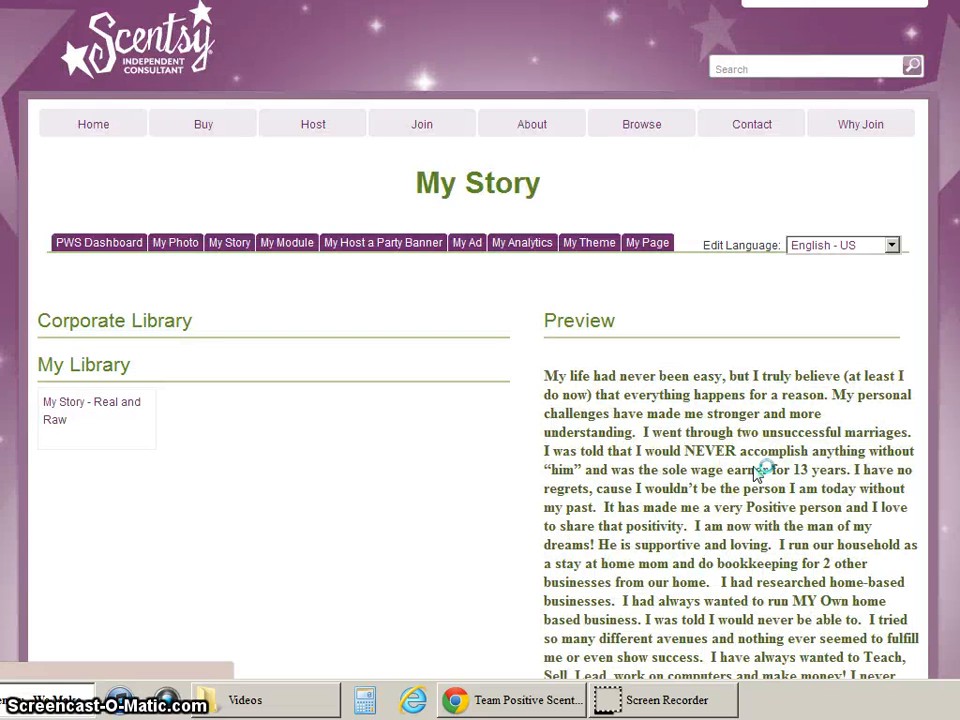
scroll(527, 485, down, 2)
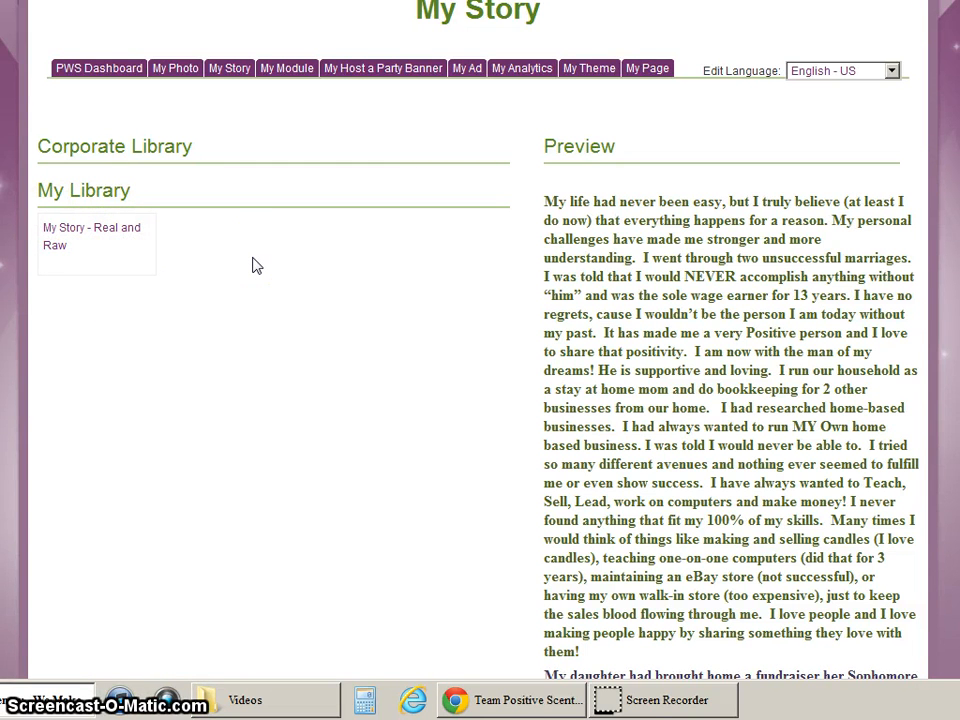
scroll(257, 265, down, 15)
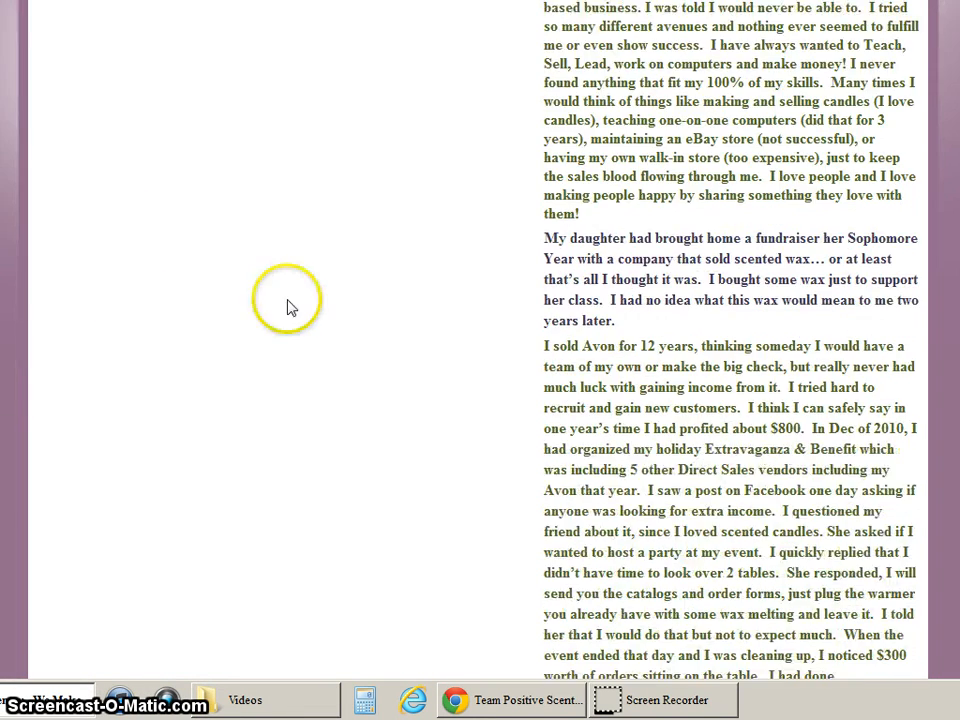
scroll(343, 369, down, 4)
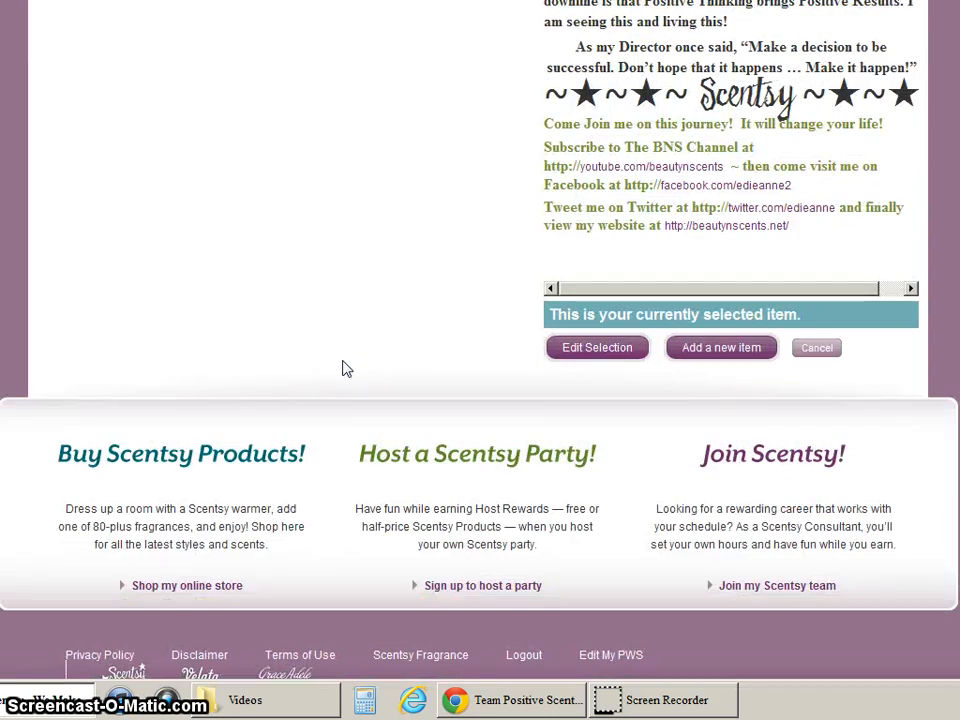
Step: Open the blank custom content form for adding a new story, and close it without saving
click(505, 427)
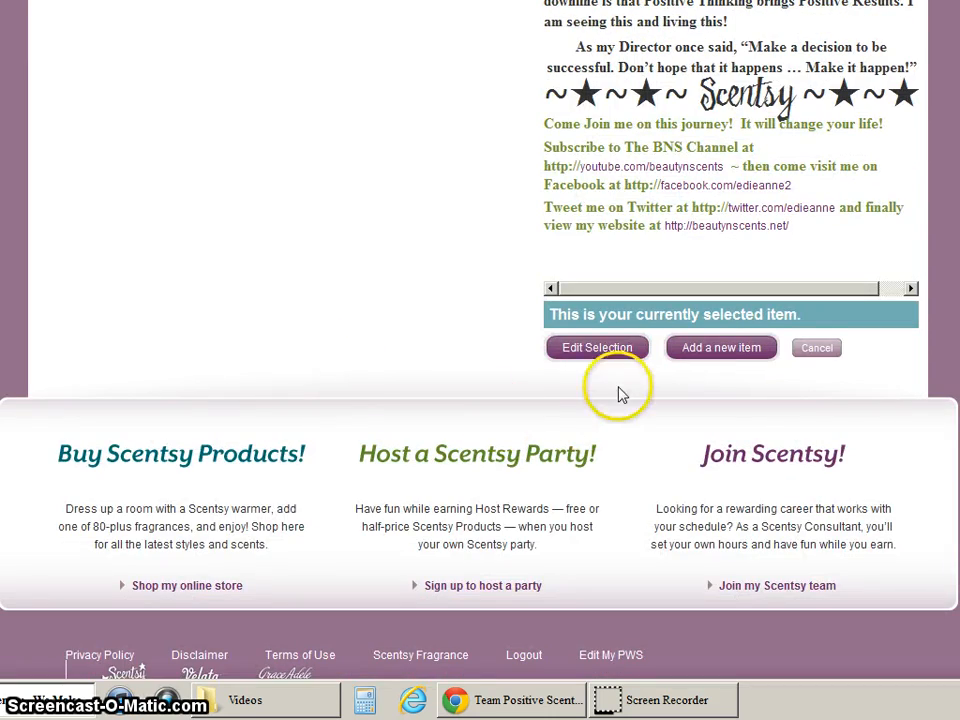
click(731, 358)
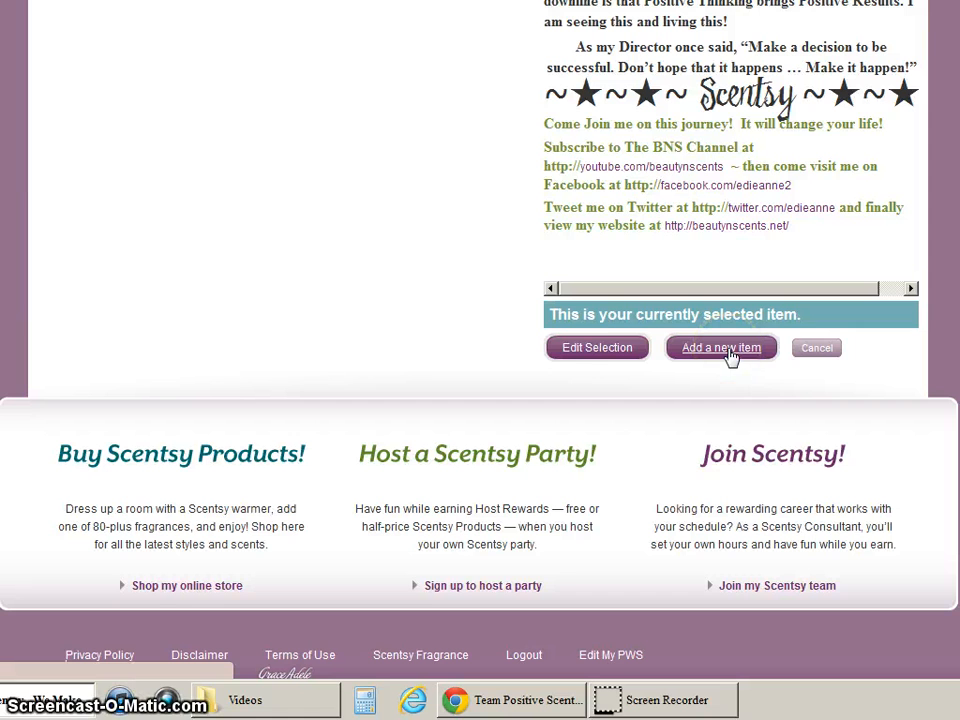
click(573, 355)
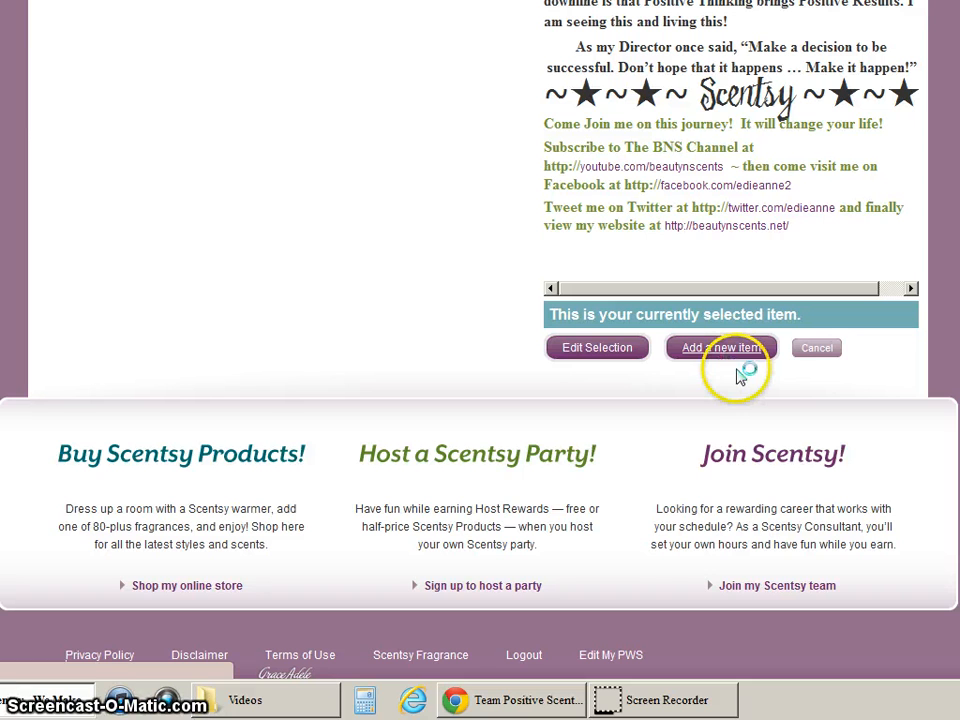
click(719, 358)
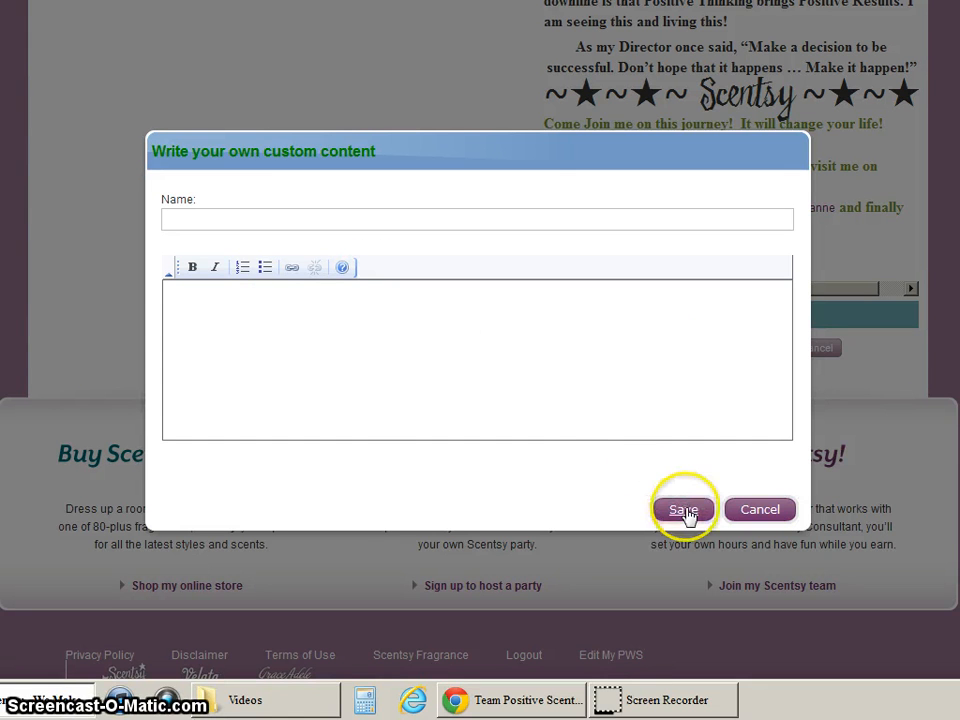
Step: Select the existing story "My Story - Real and Raw" in My Library
scroll(438, 346, up, 18)
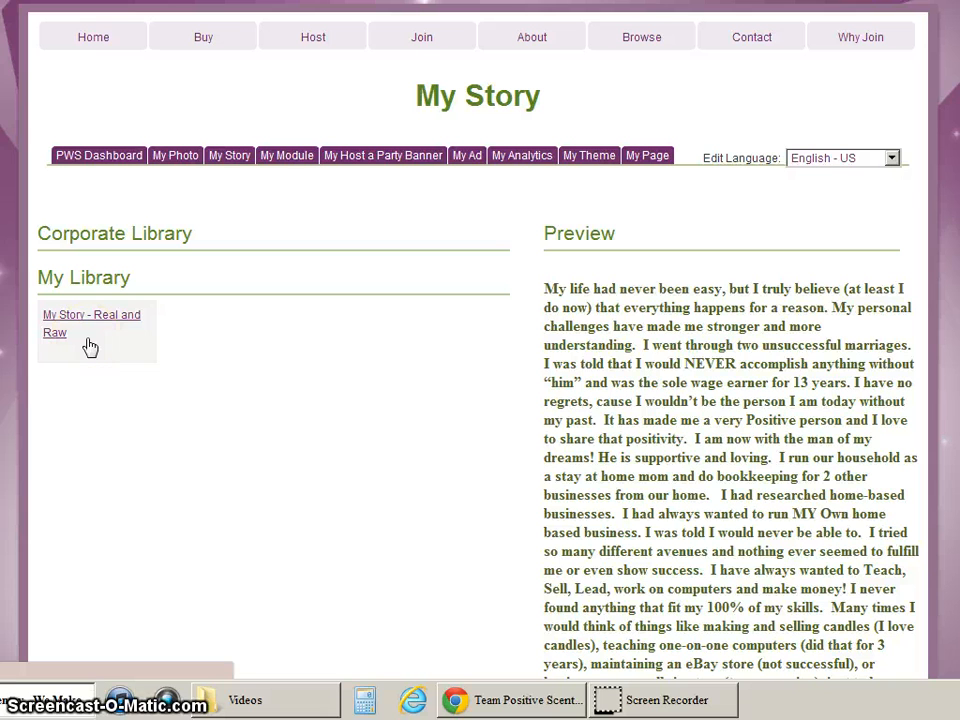
click(97, 322)
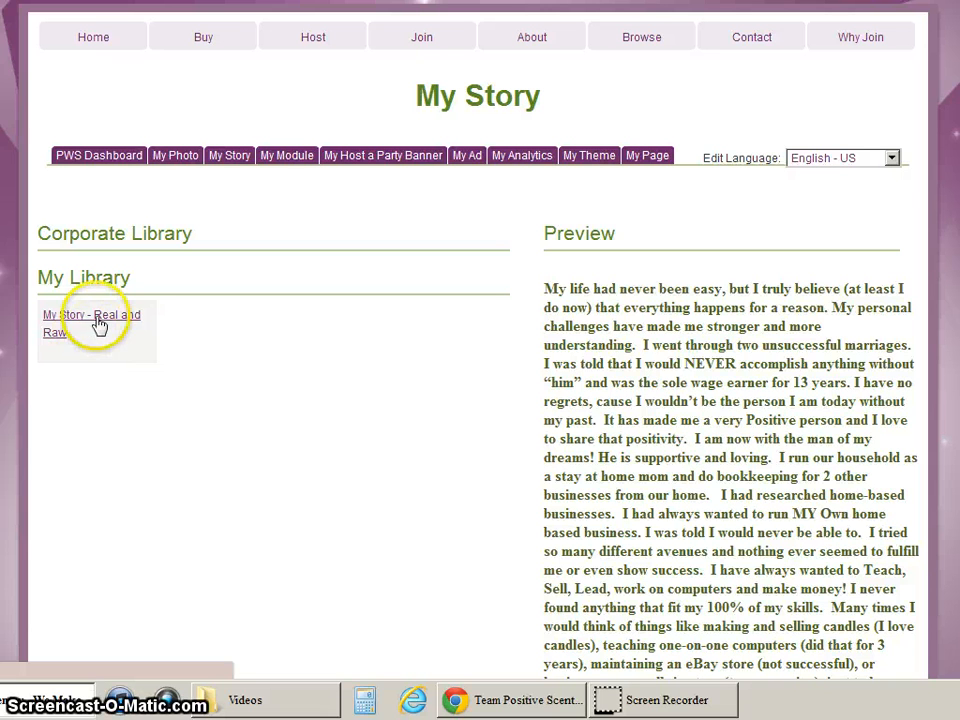
click(314, 348)
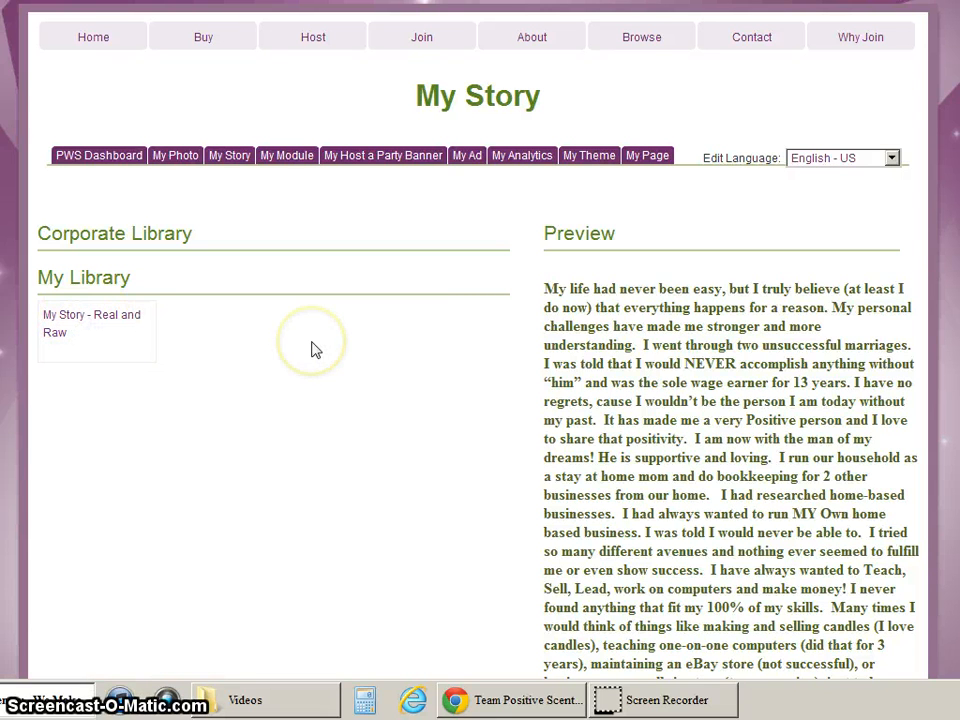
Step: Review the full preview of the selected story down to its editing options and return to the start of the page
scroll(360, 377, down, 15)
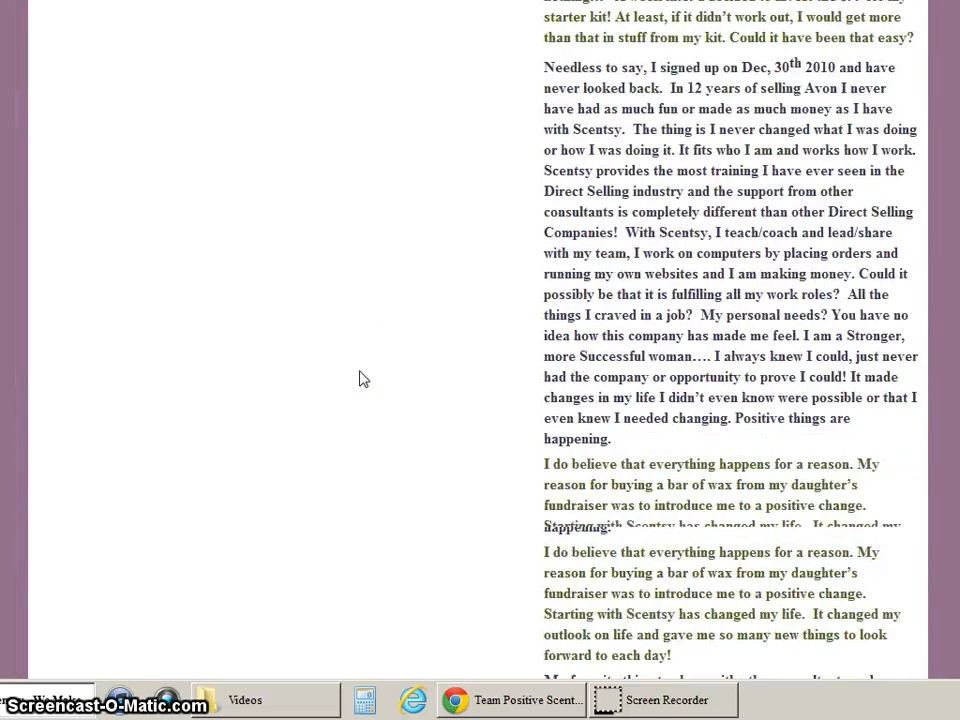
scroll(362, 379, down, 4)
click(471, 459)
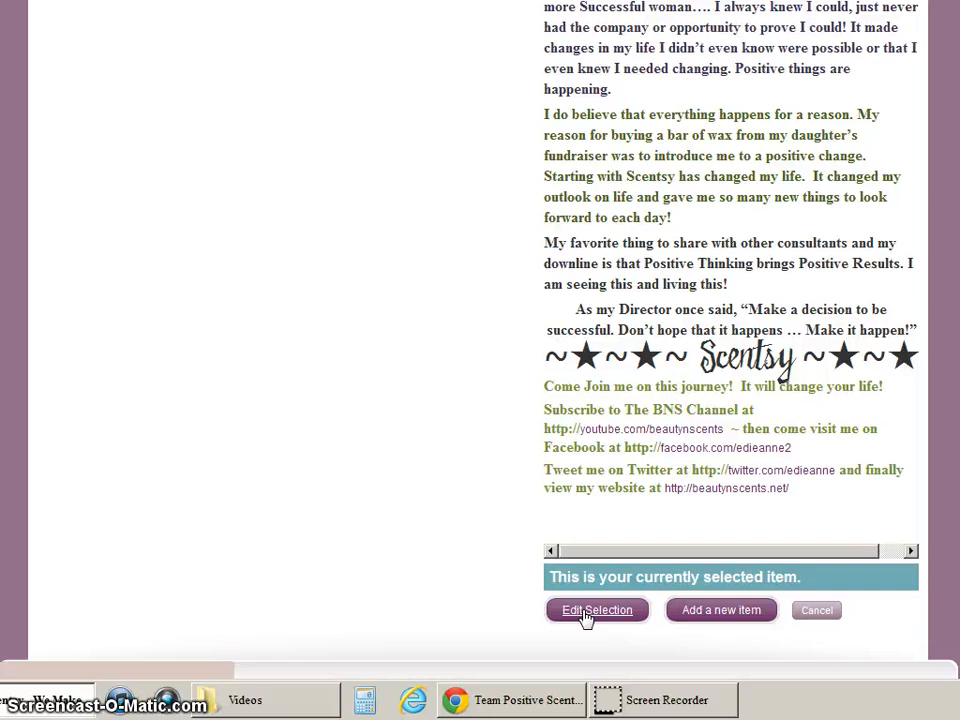
click(379, 492)
scroll(379, 492, up, 19)
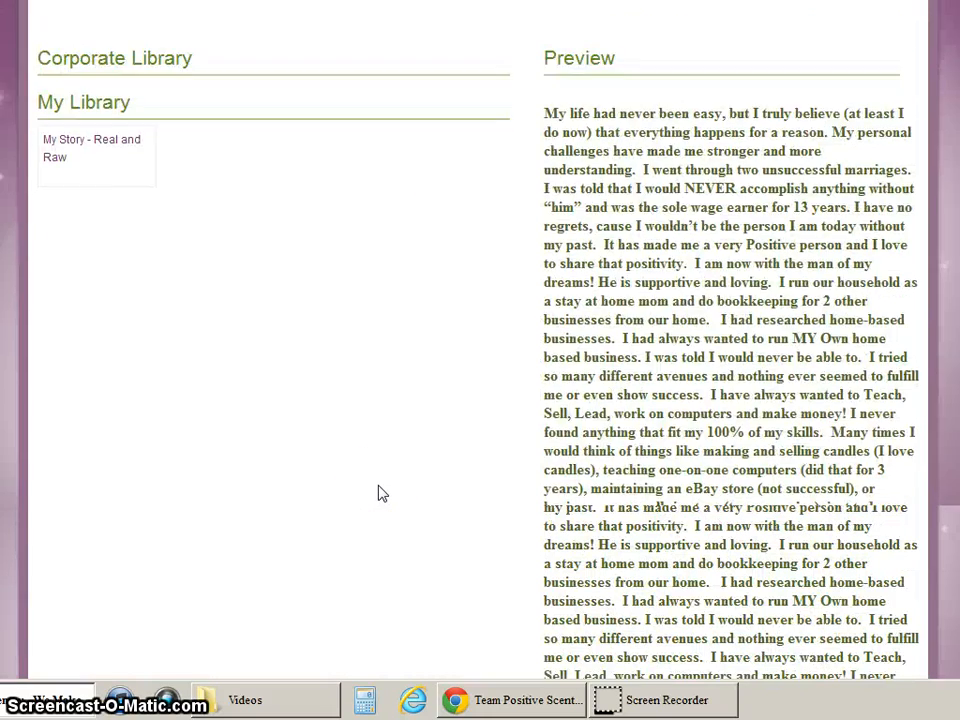
scroll(379, 492, up, 3)
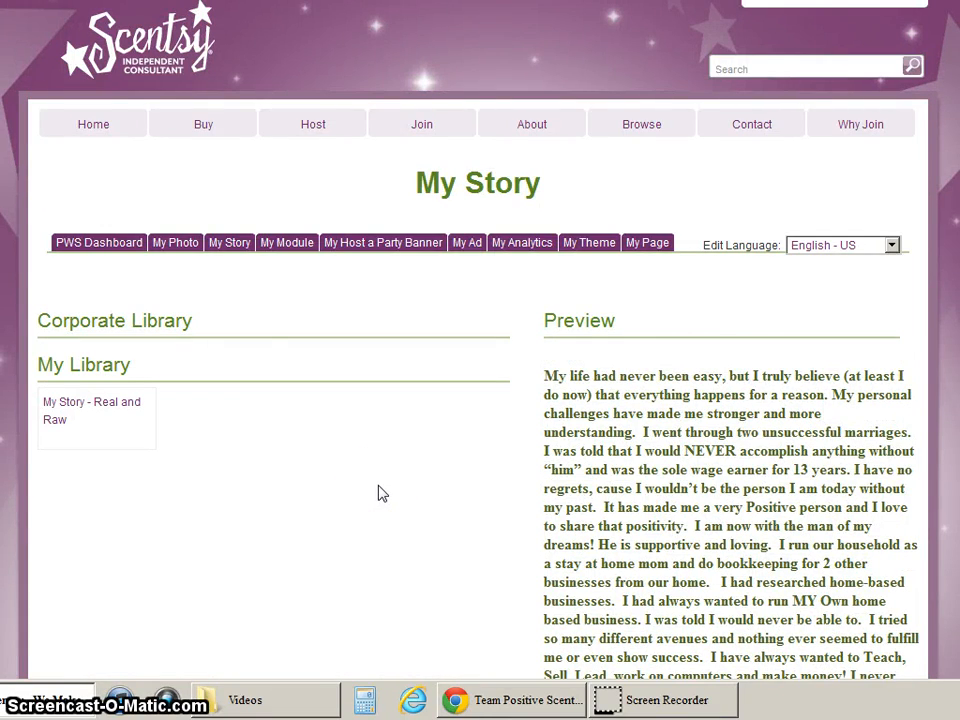
Step: Go back to the website dashboard to view the current module, and open the module library with its preview
click(95, 242)
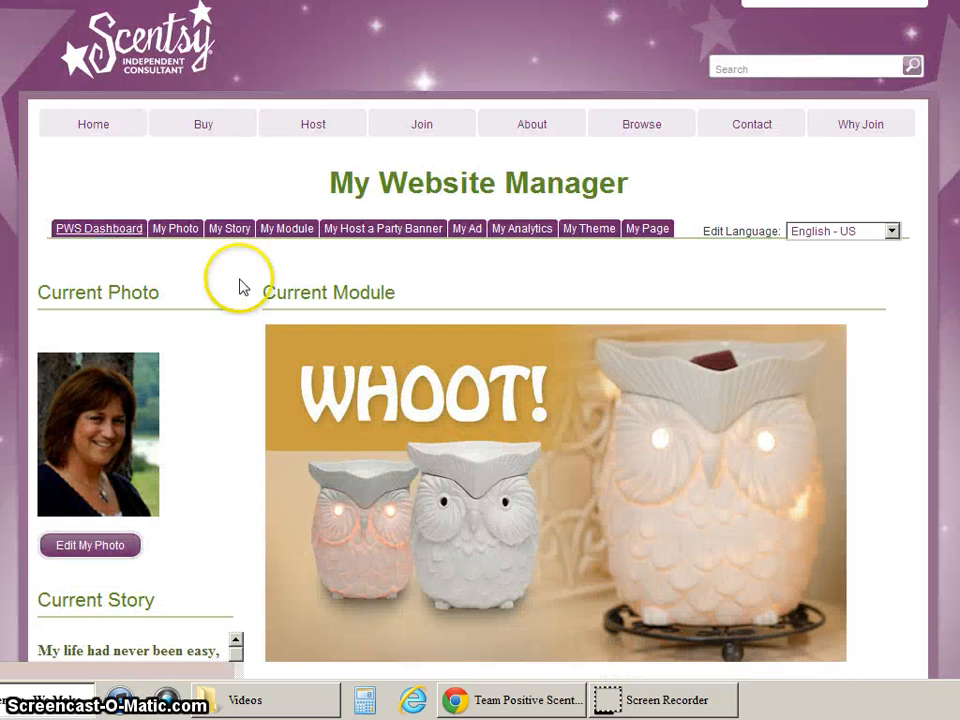
scroll(874, 424, down, 3)
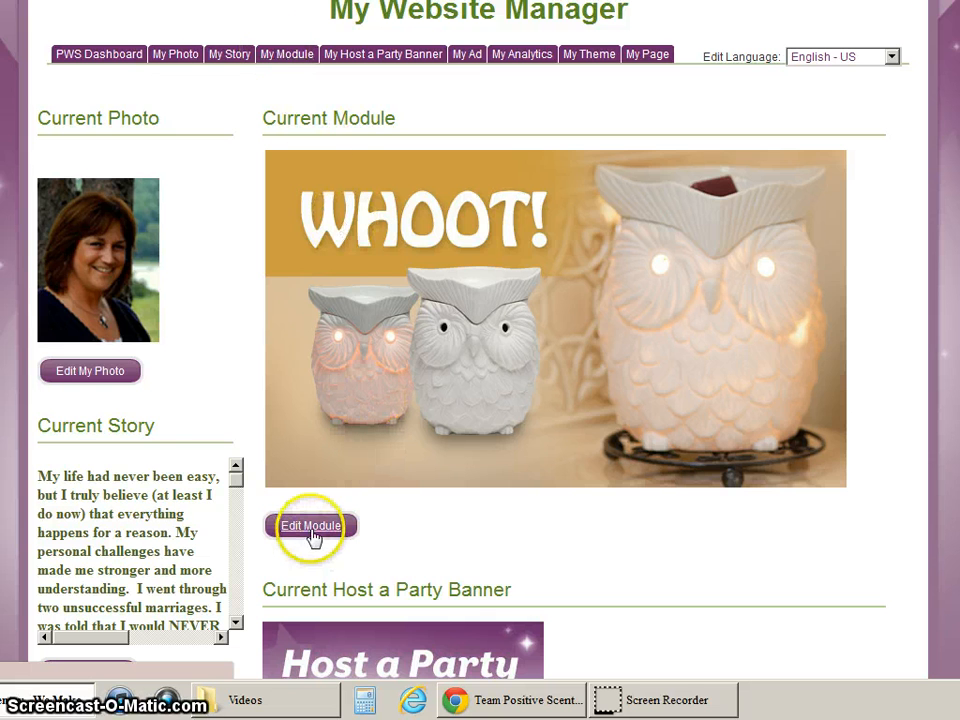
click(274, 58)
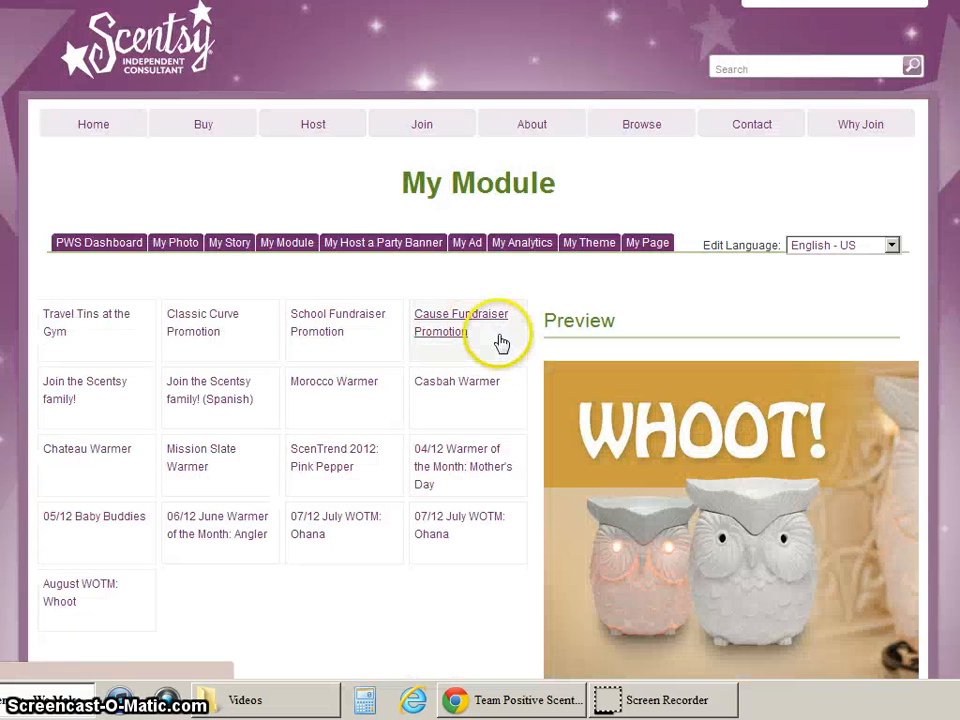
scroll(540, 340, down, 3)
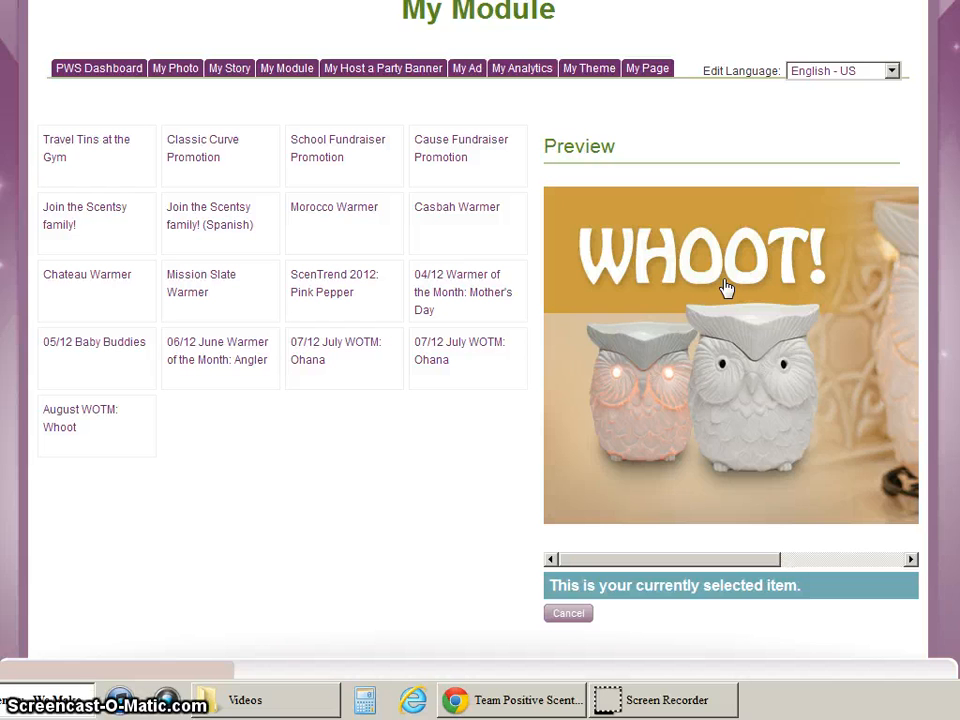
Step: Preview the modules Classic Curve Promotion, ScenTrend 2012: Pink Pepper and 07/12 July WOTM: Ohana, and reselect August WOTM: Whoot
click(196, 160)
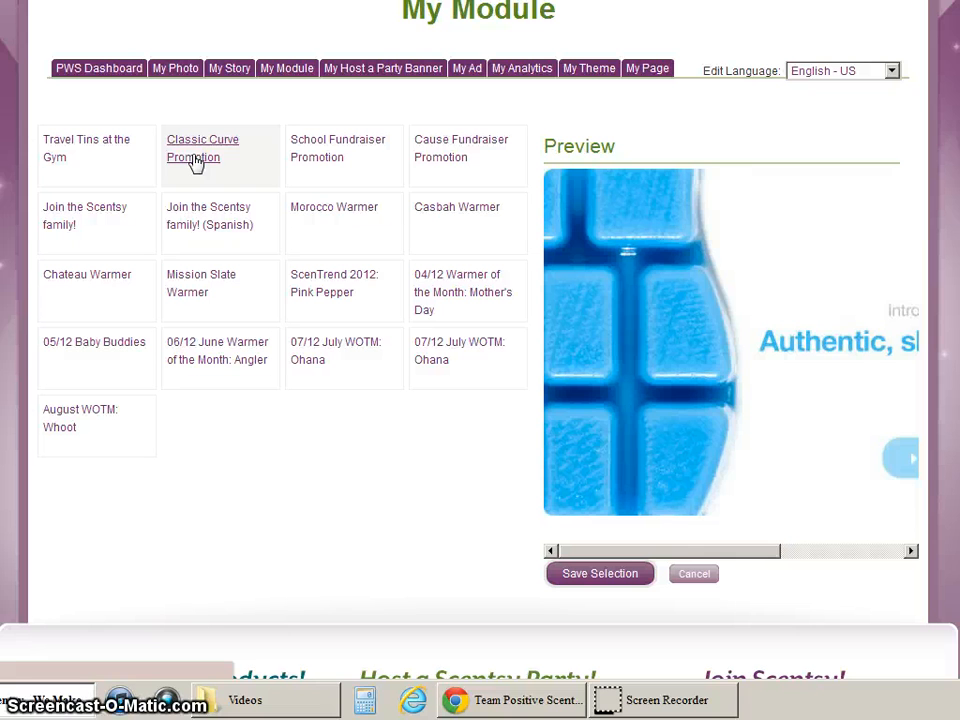
click(350, 285)
click(414, 358)
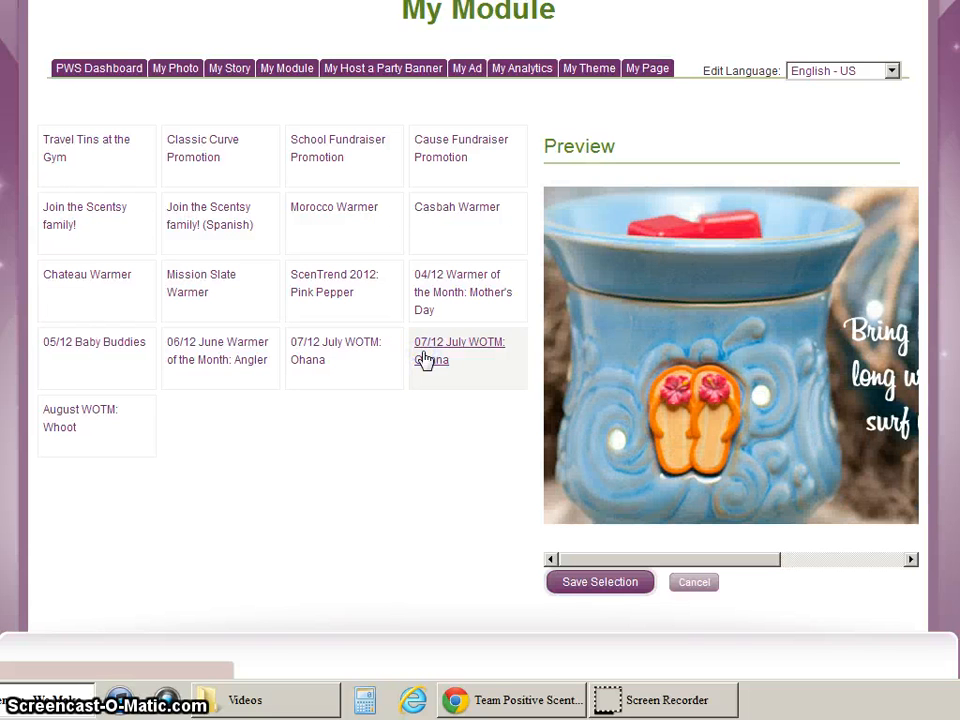
click(100, 432)
click(70, 432)
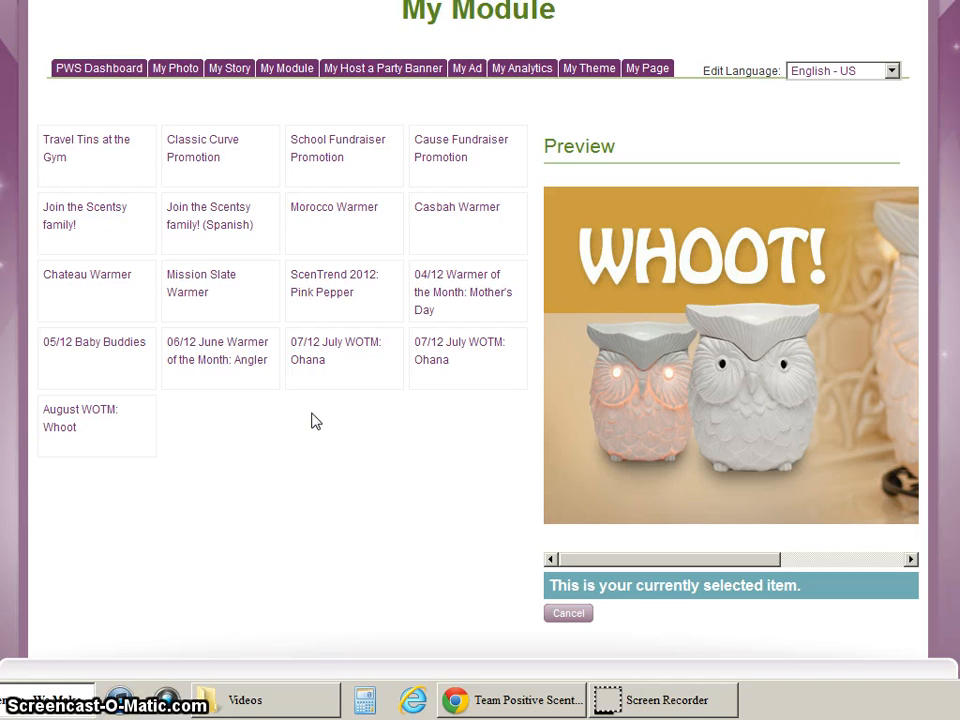
click(357, 157)
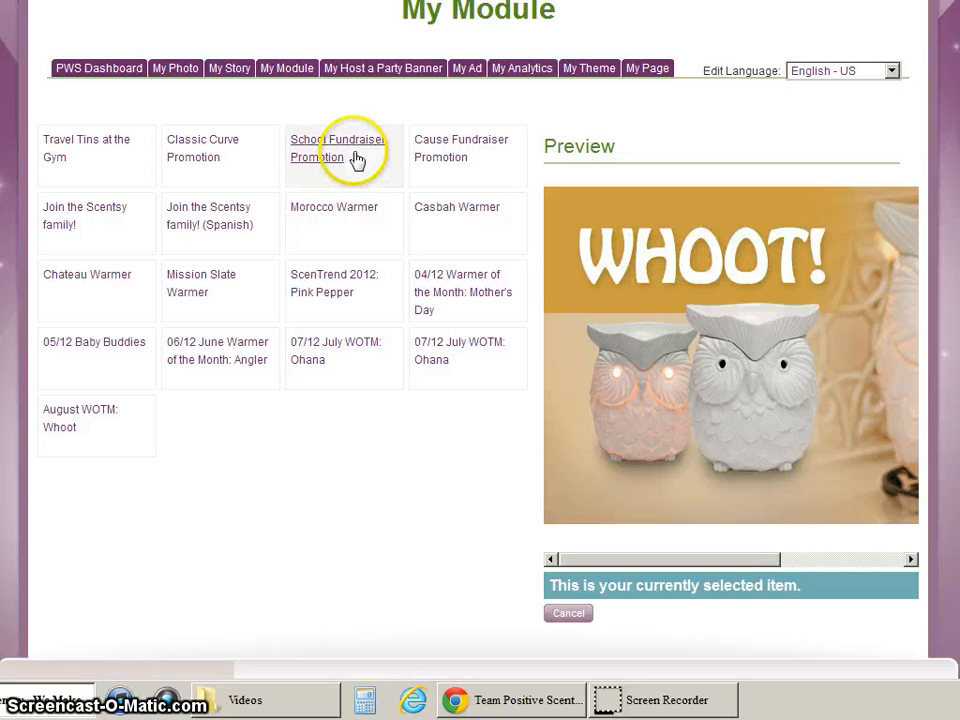
Step: Return to the website dashboard and open the current Host a Party banner for editing
click(100, 68)
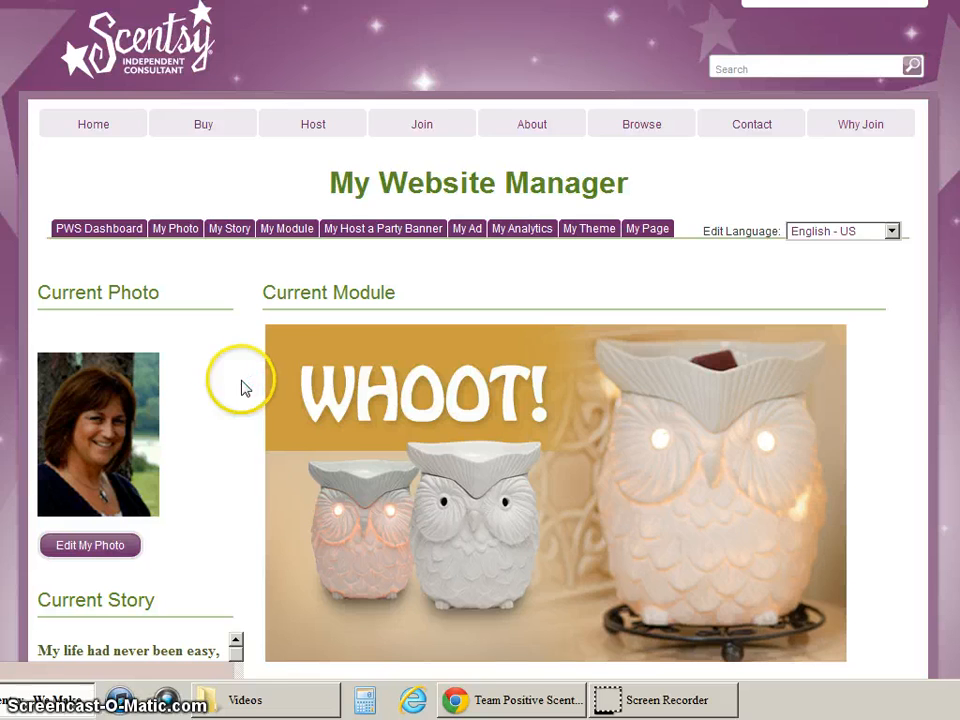
scroll(242, 385, down, 3)
scroll(242, 381, down, 3)
scroll(626, 450, down, 4)
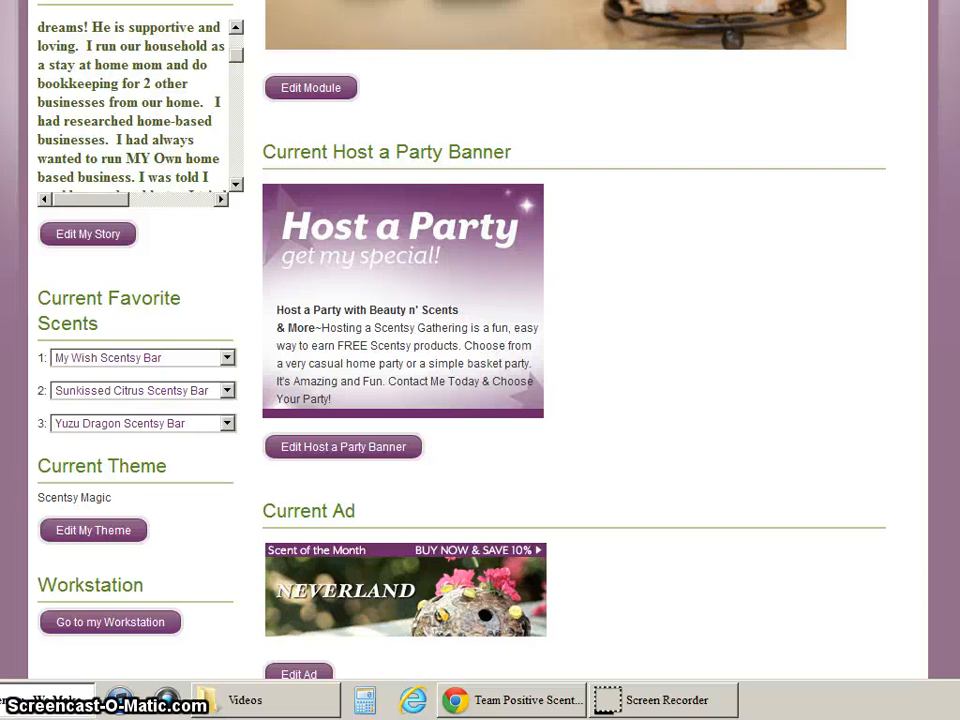
click(336, 449)
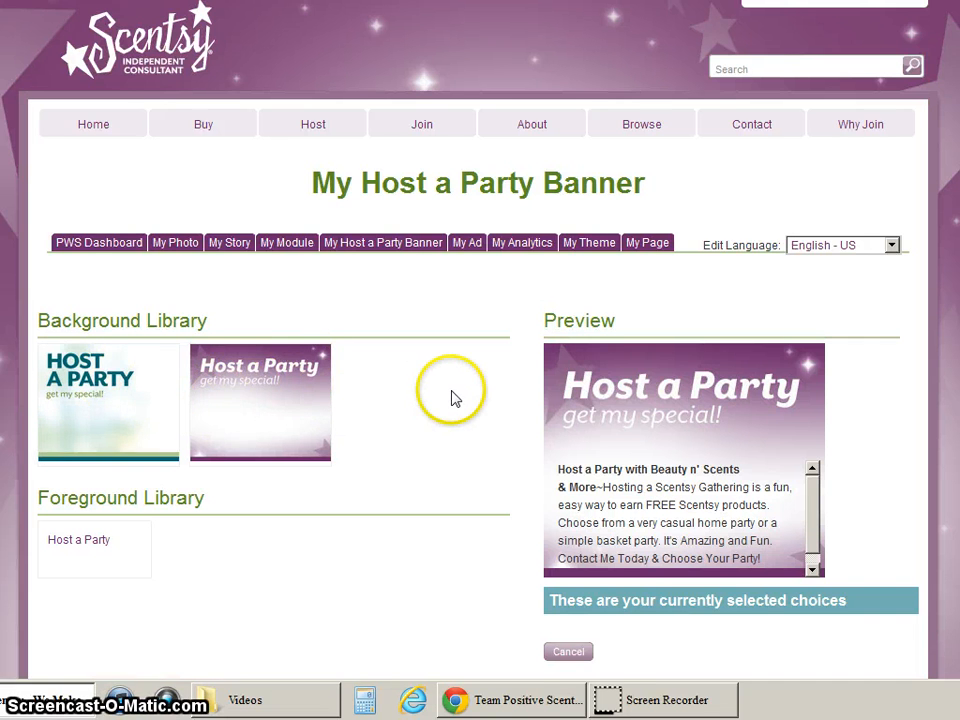
Step: Examine the Host a Party banner's background and foreground libraries, and read through the text in its preview
scroll(520, 425, down, 2)
scroll(671, 478, down, 1)
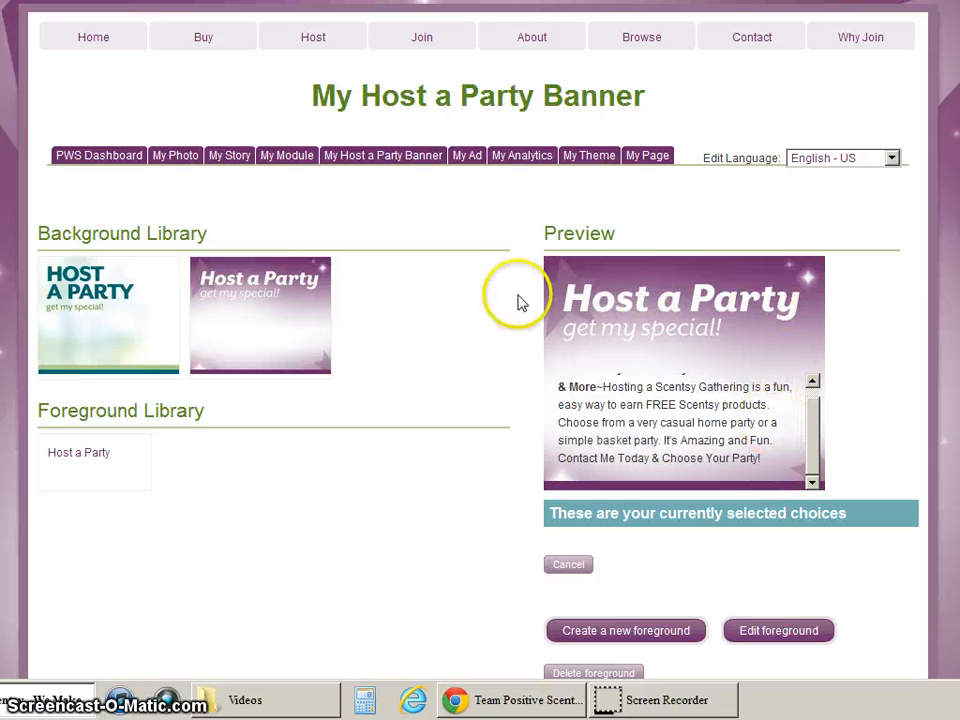
click(811, 381)
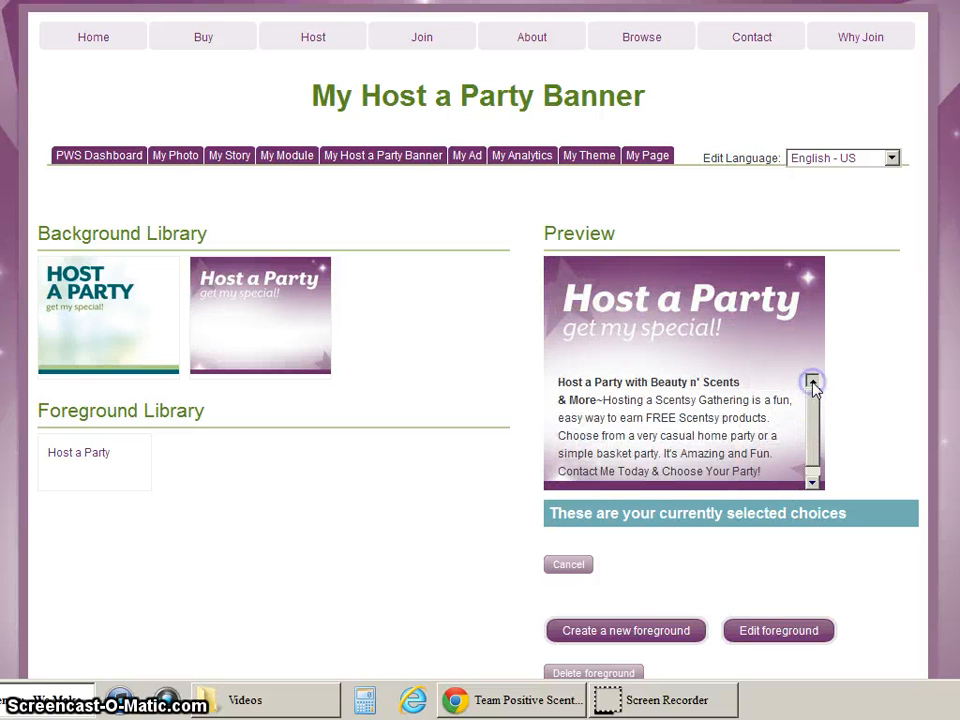
click(812, 483)
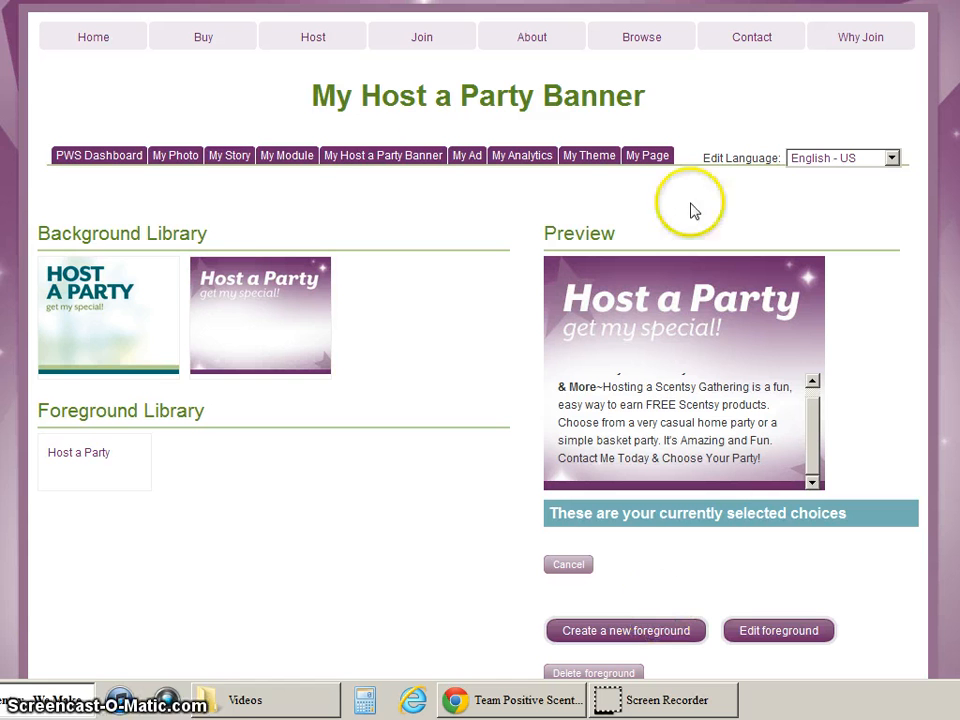
Step: Return to the website dashboard and open the current ad, the Neverland scent of the month, for editing
click(87, 155)
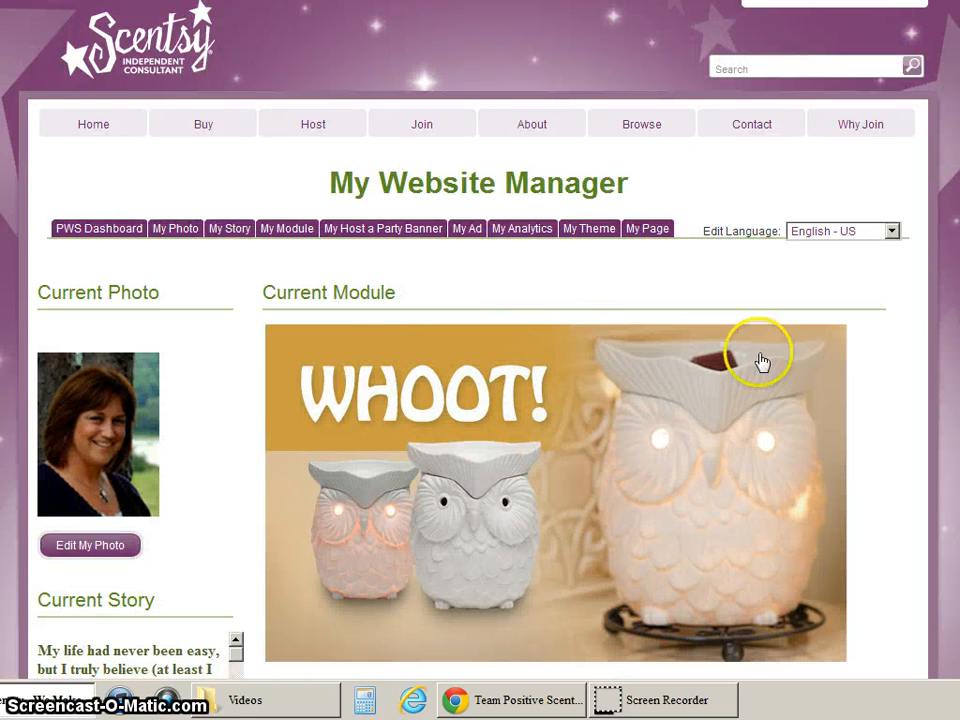
scroll(891, 360, down, 3)
scroll(851, 356, down, 6)
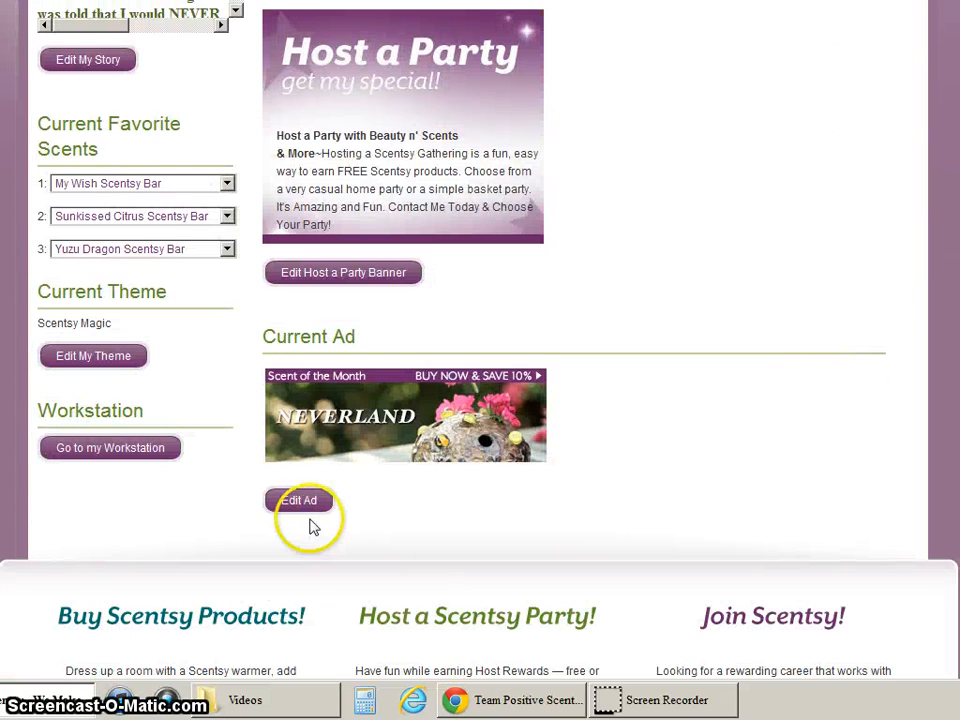
click(299, 502)
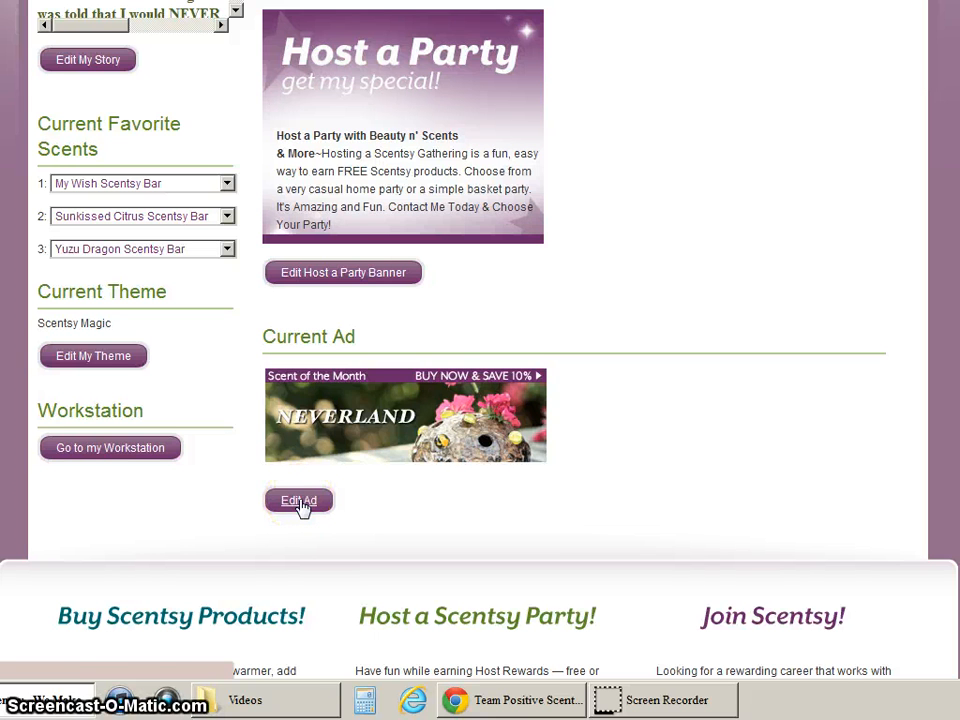
click(300, 502)
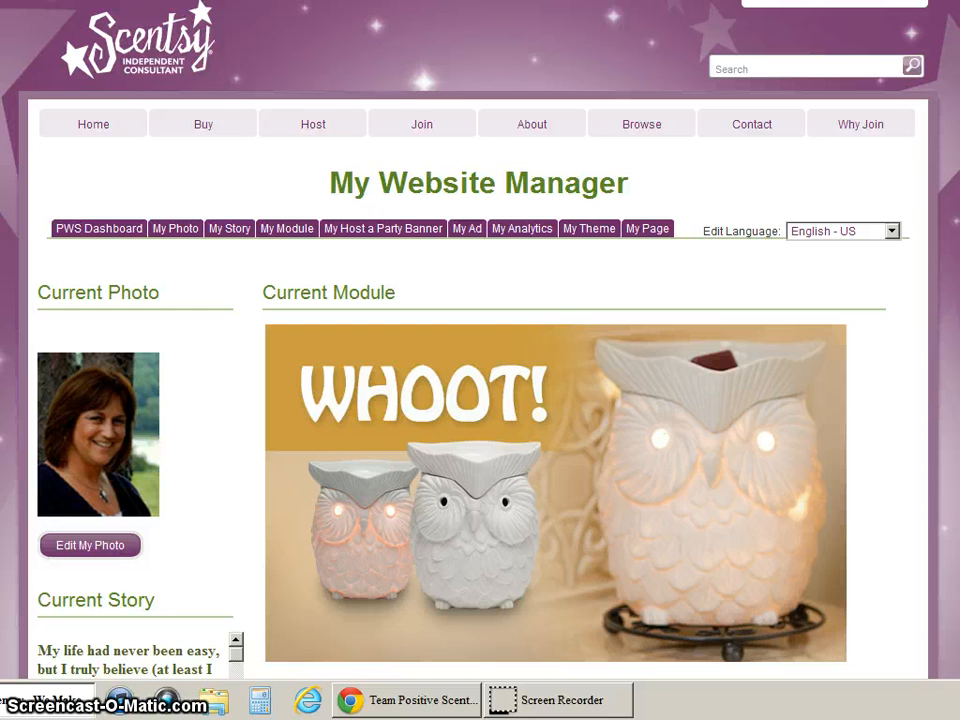
Step: Open the analytics page to view the block for the Google Analytics code, and return to the dashboard
click(516, 230)
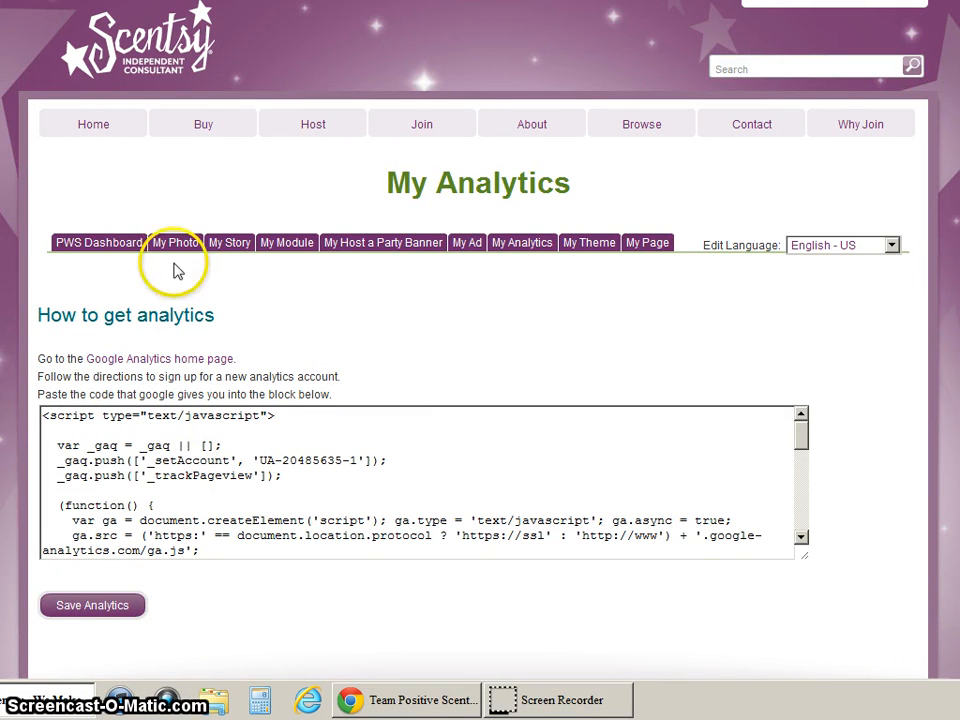
click(75, 241)
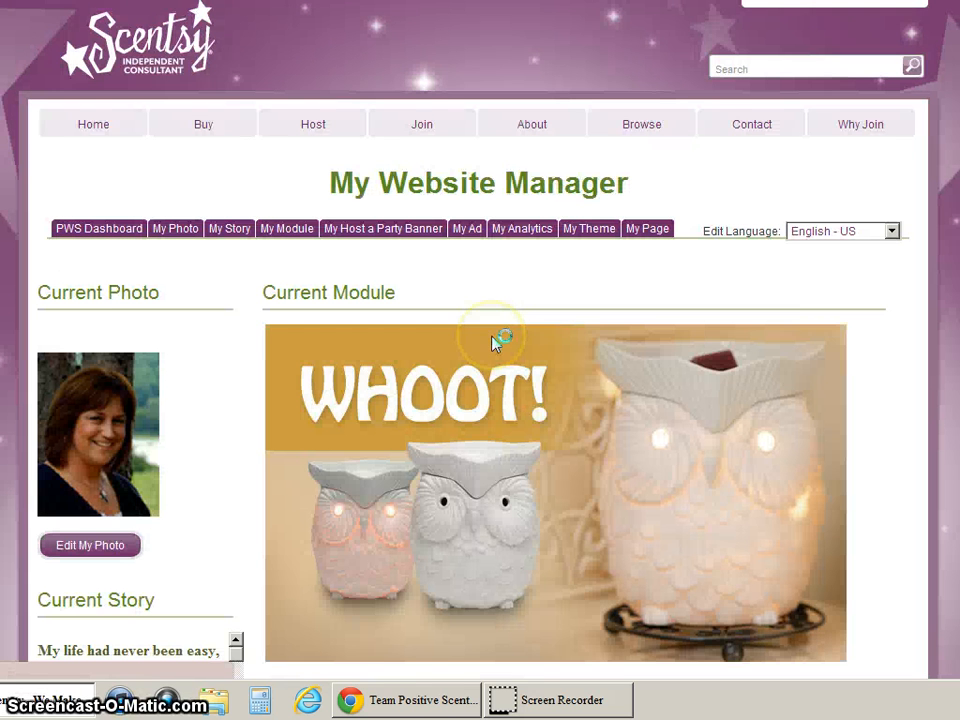
Step: Find the current theme on the dashboard and open it for editing
scroll(697, 386, down, 1)
scroll(699, 388, down, 5)
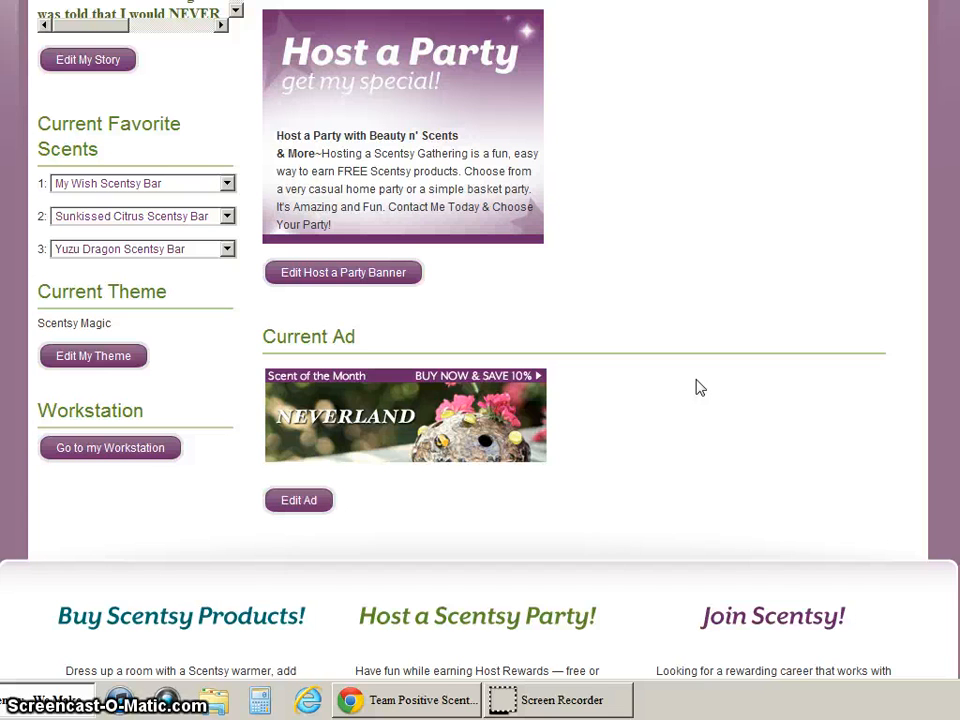
click(86, 358)
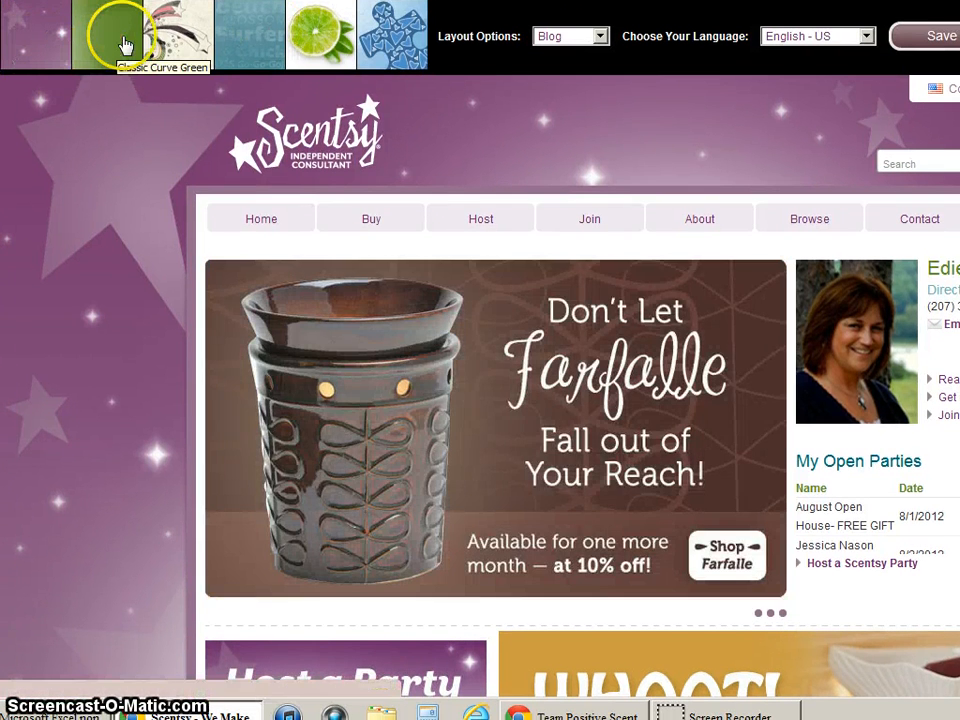
Step: Try the Classic Curve Green, Scentsy Hand Drawn, teal fragrance-name and lime themes on the site, and apply Light It Blue
click(124, 45)
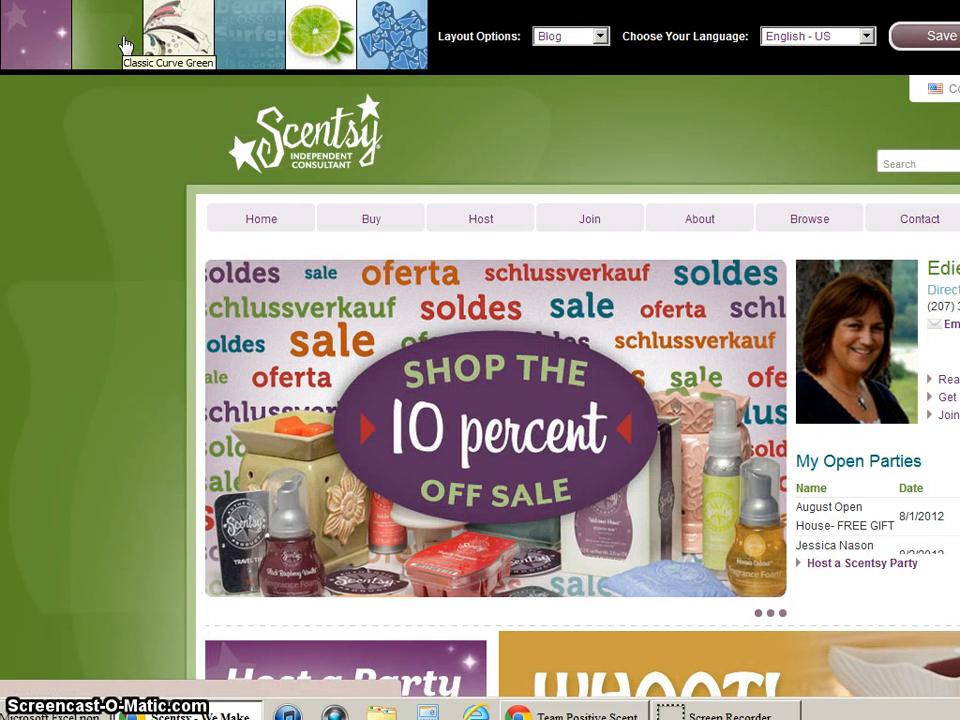
click(186, 35)
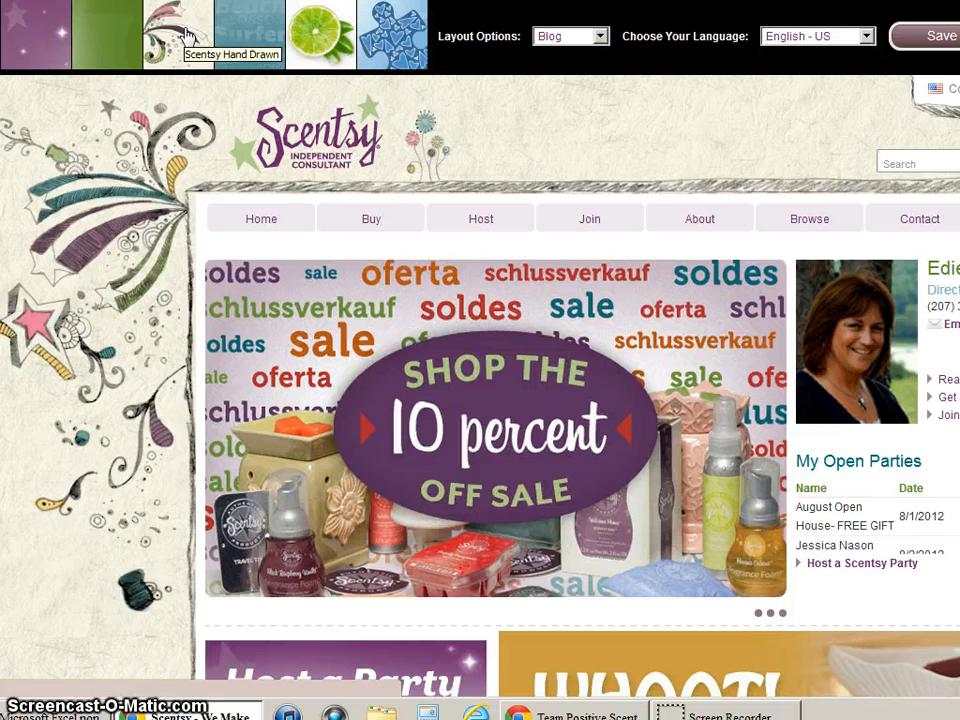
click(247, 47)
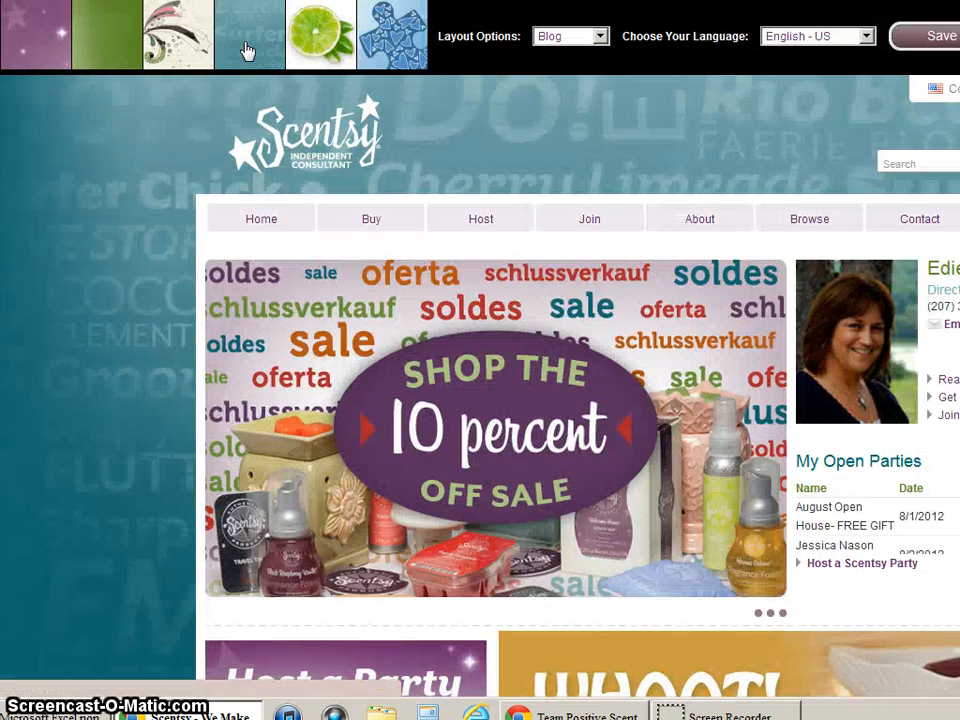
click(318, 50)
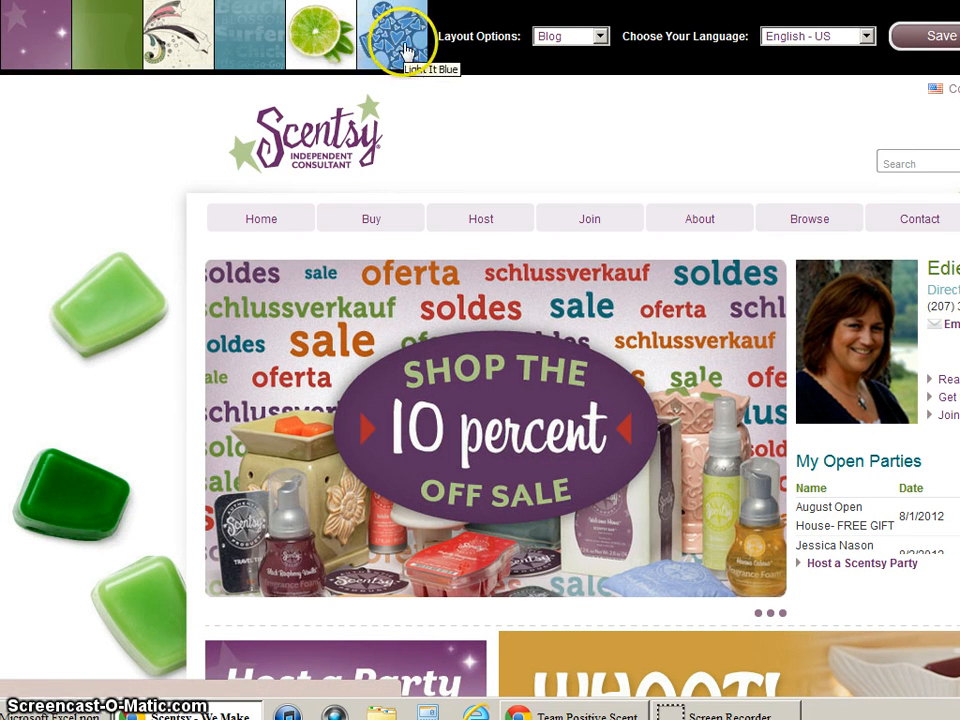
click(406, 50)
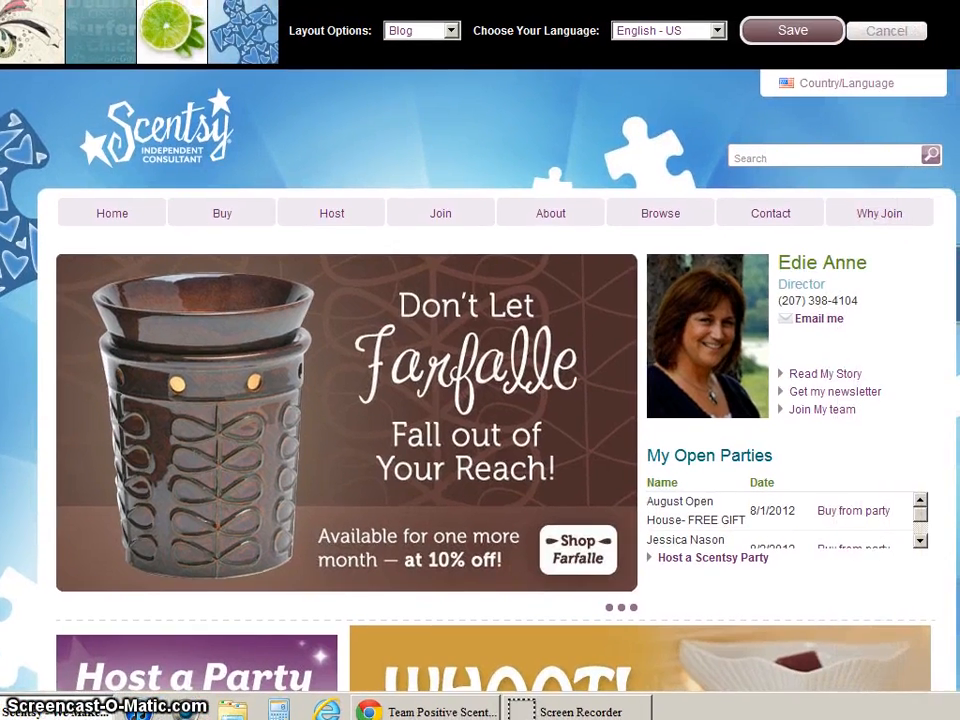
Step: Preview the site in the Personal layout, and switch the layout to Corporate
click(455, 31)
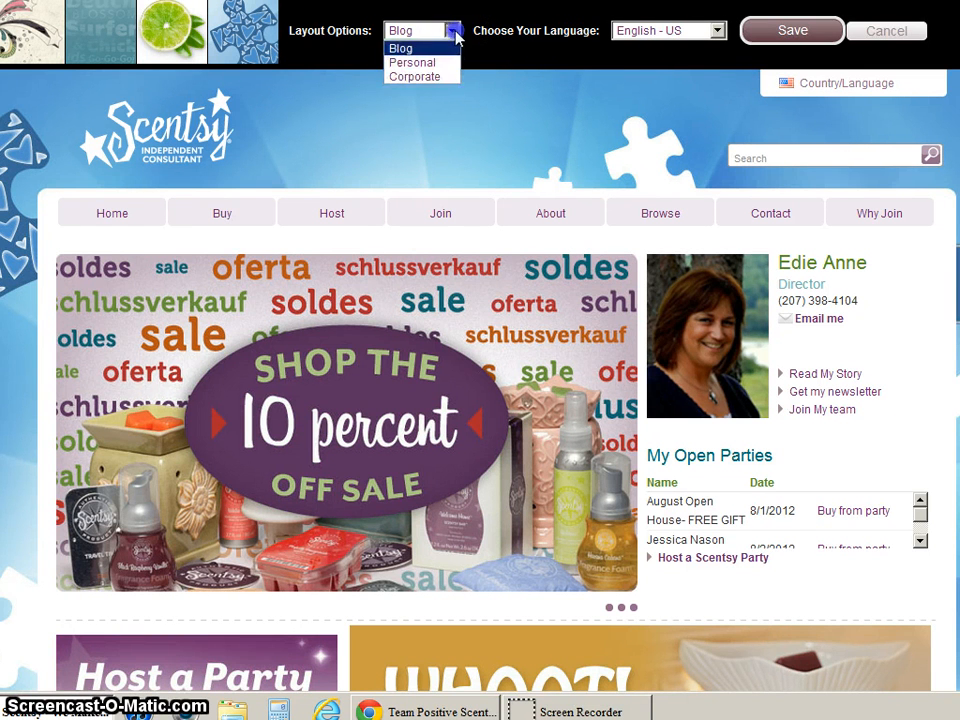
click(432, 62)
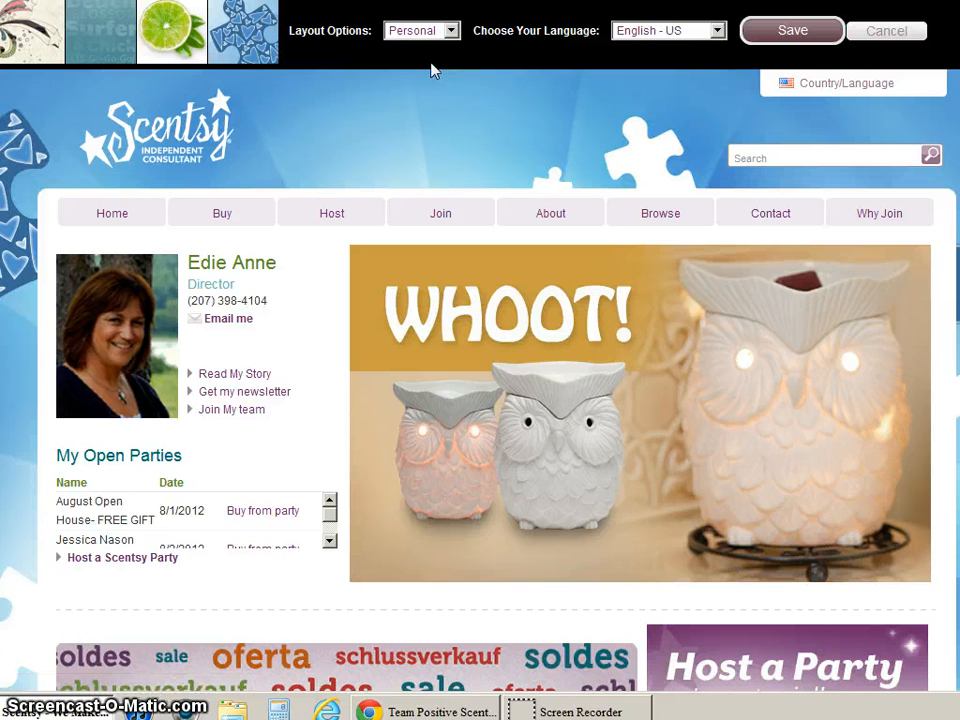
click(449, 36)
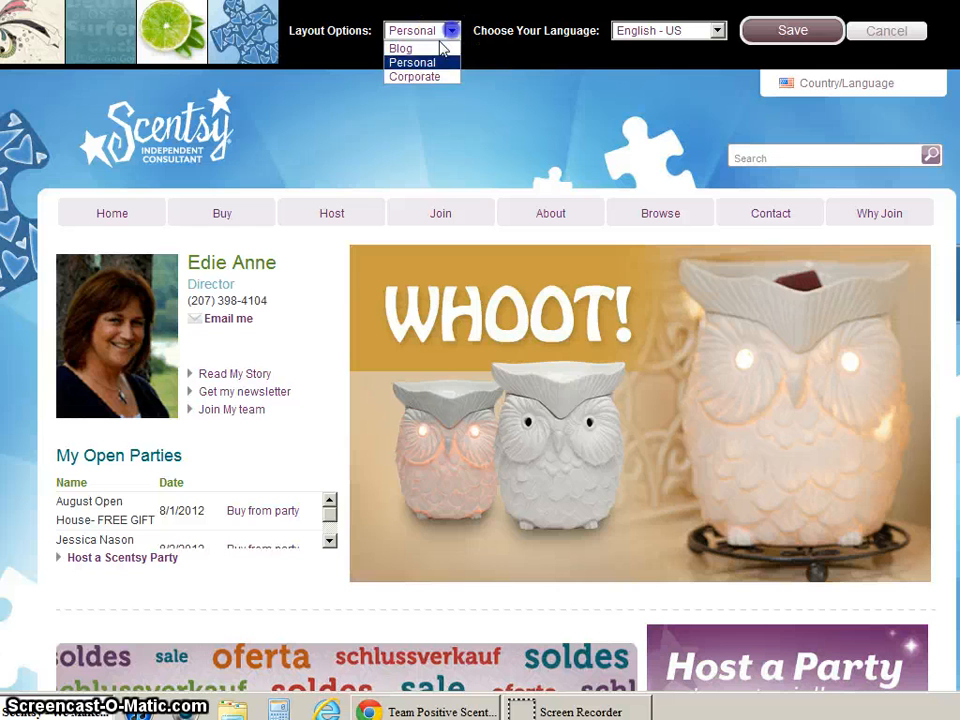
click(424, 78)
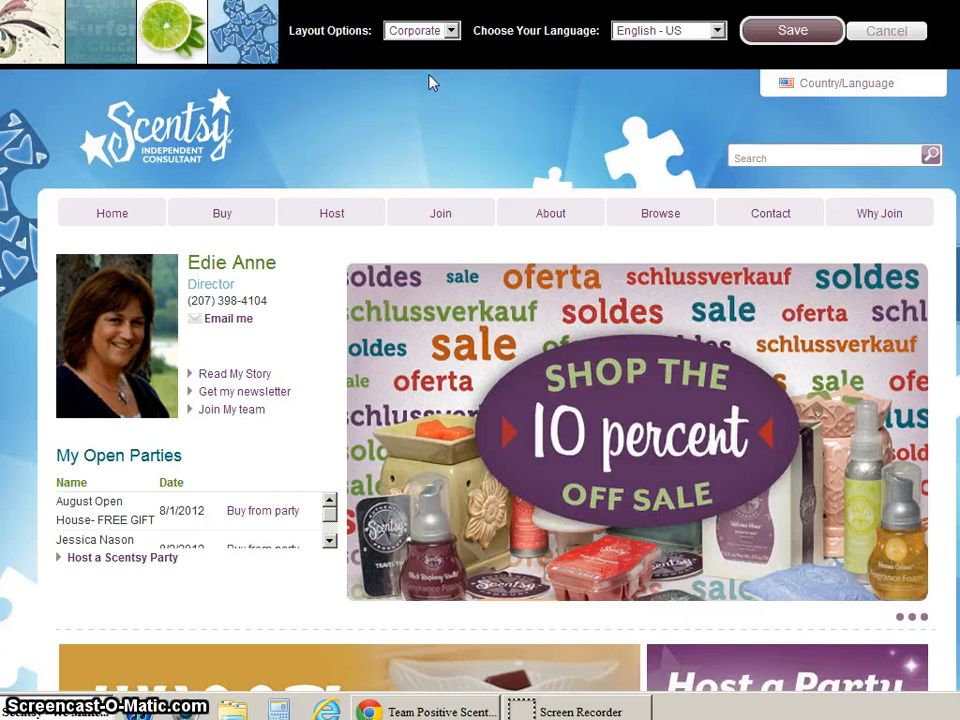
Step: Switch the layout to Blog, view the available site languages, and save the theme settings
click(447, 29)
click(437, 46)
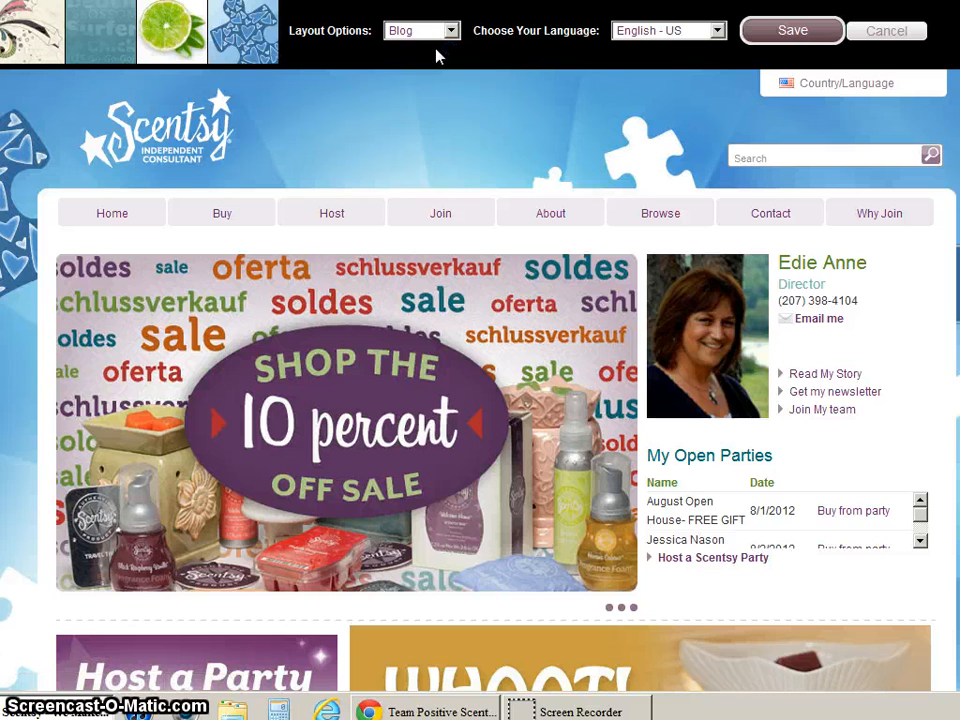
click(718, 30)
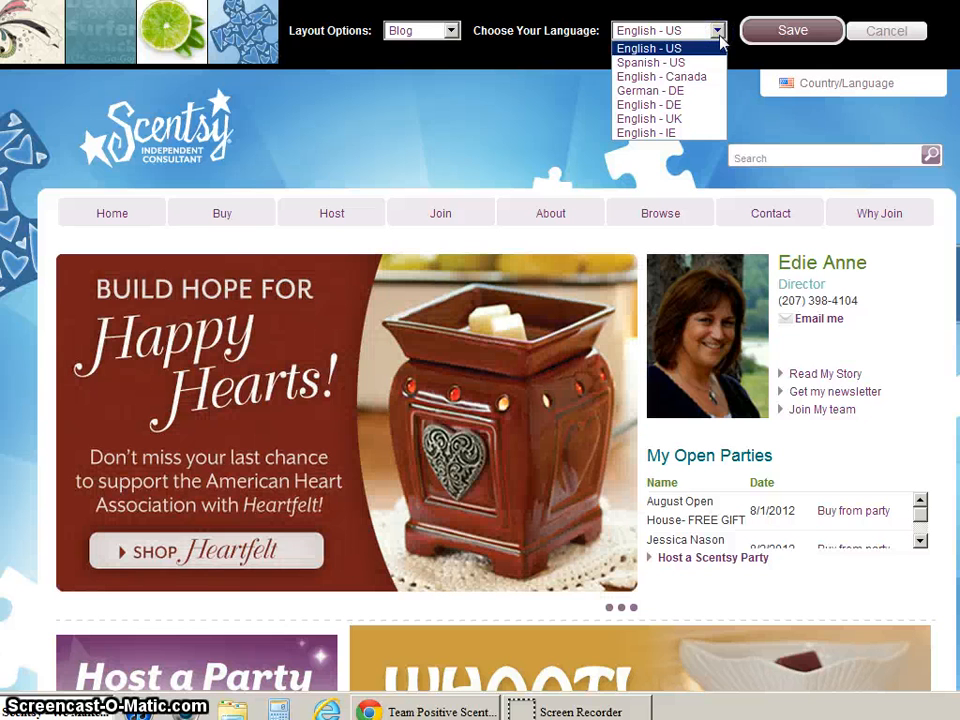
click(720, 37)
click(797, 31)
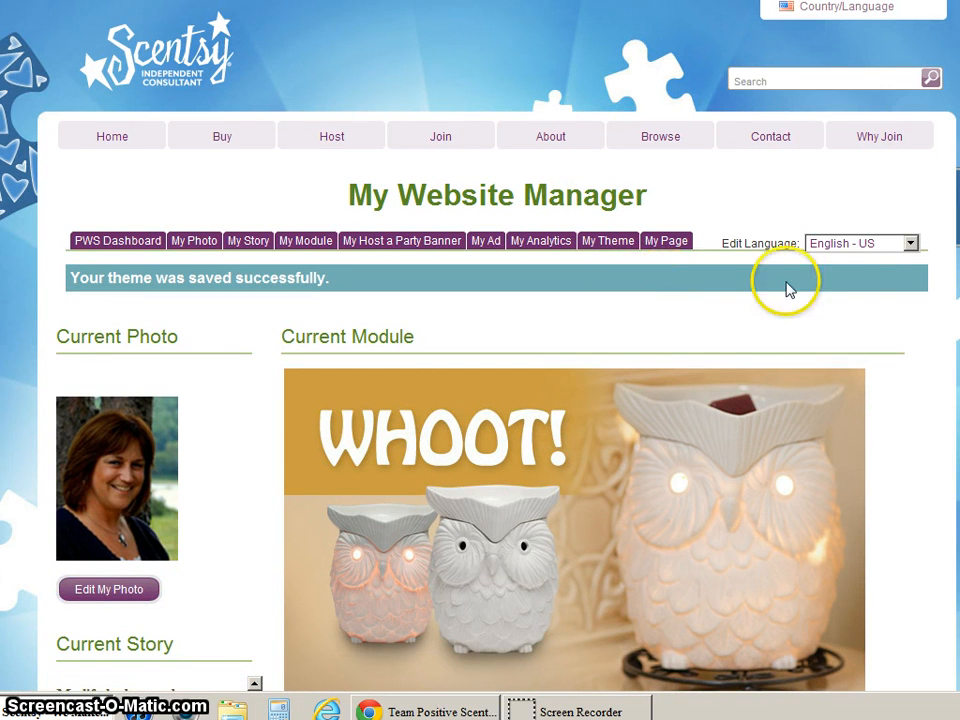
Step: Look over the dashboard's banner, ad, favorite scents and theme sections, and open the consultant's own page
scroll(890, 303, down, 7)
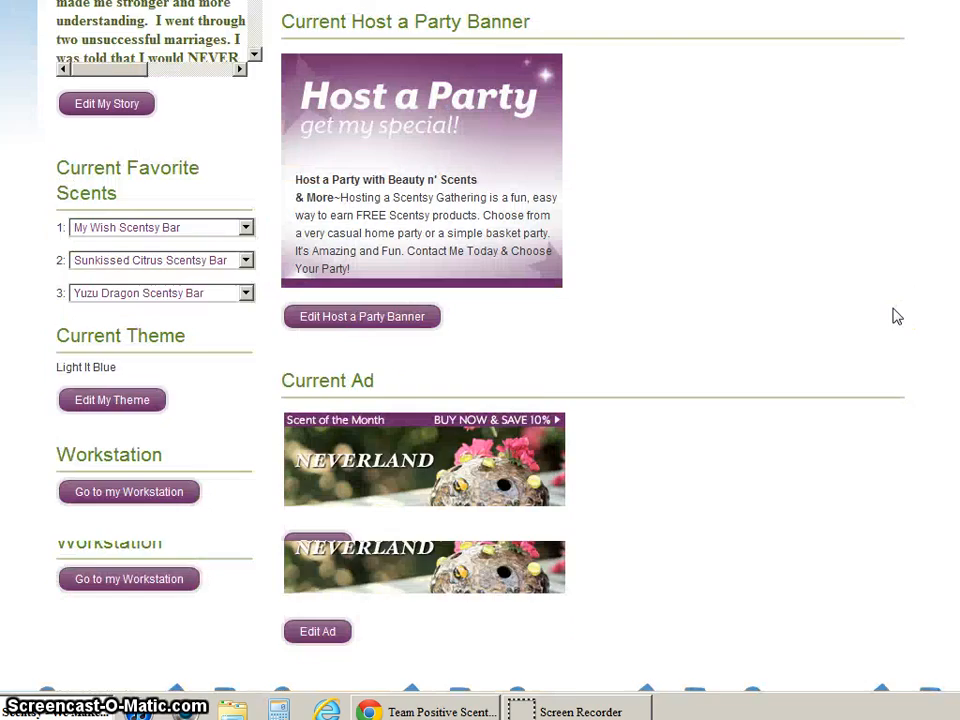
scroll(897, 316, down, 1)
scroll(897, 316, up, 9)
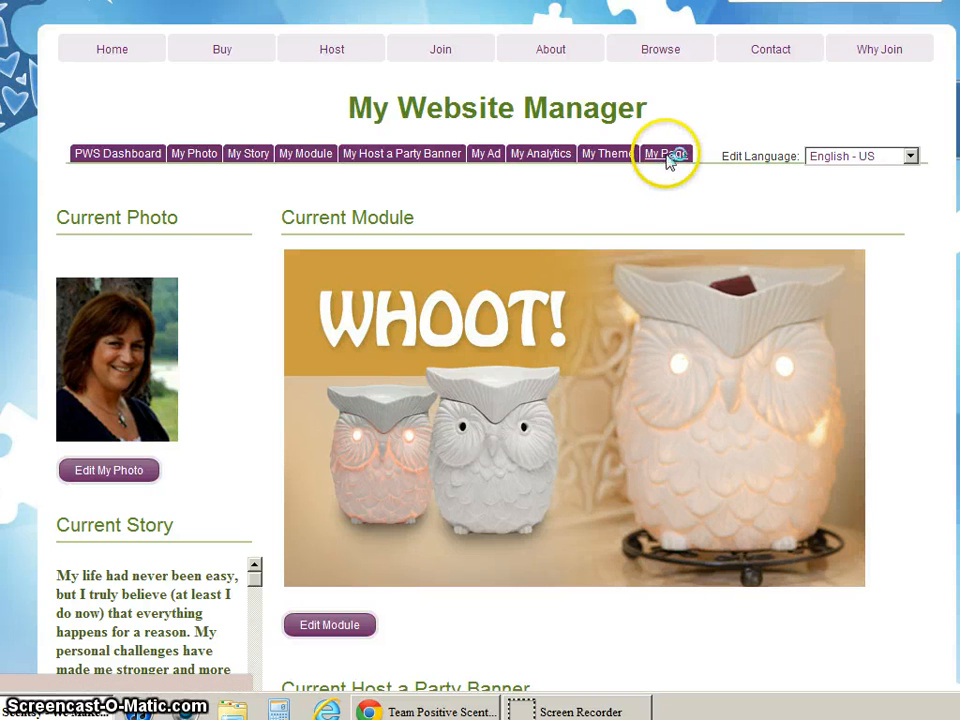
click(668, 156)
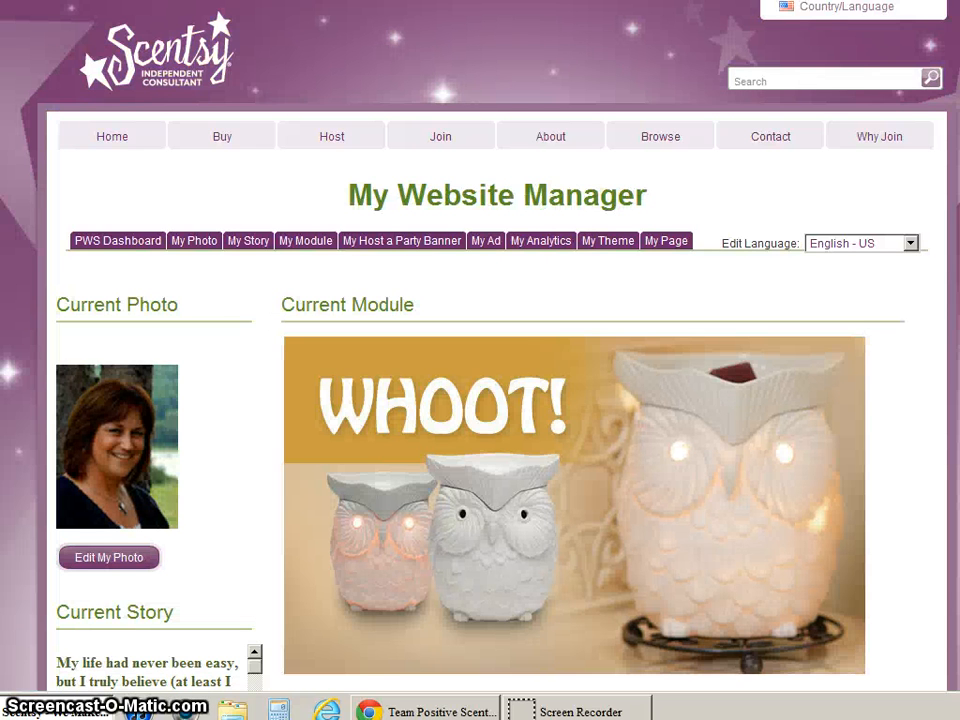
Step: Look through the dashboard sections and view the scent bars available for the first favorite scent
scroll(889, 306, down, 5)
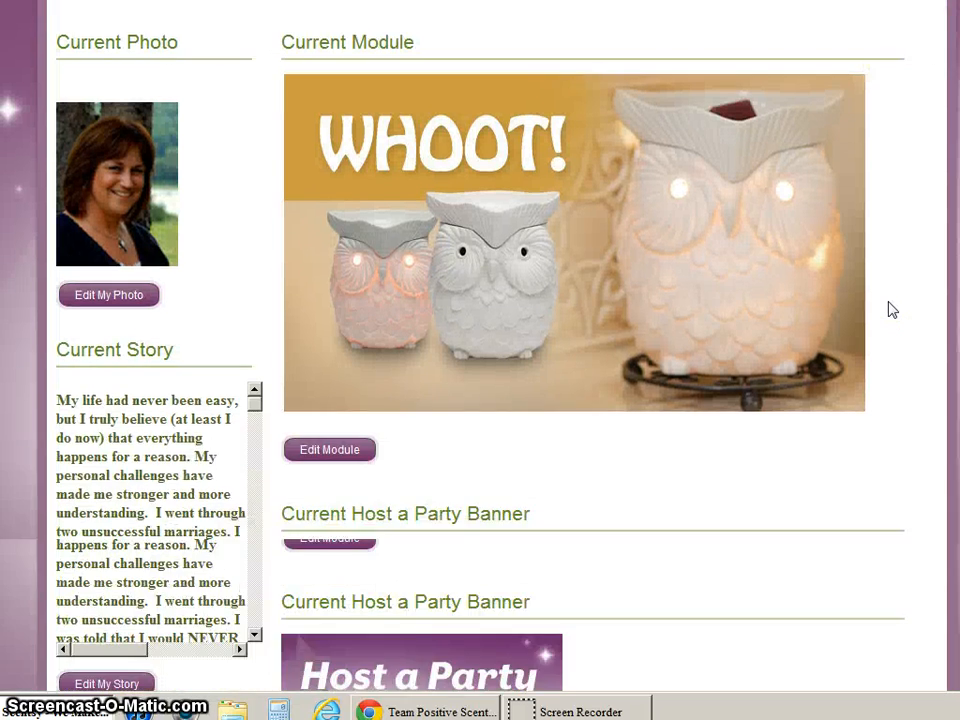
scroll(892, 310, down, 5)
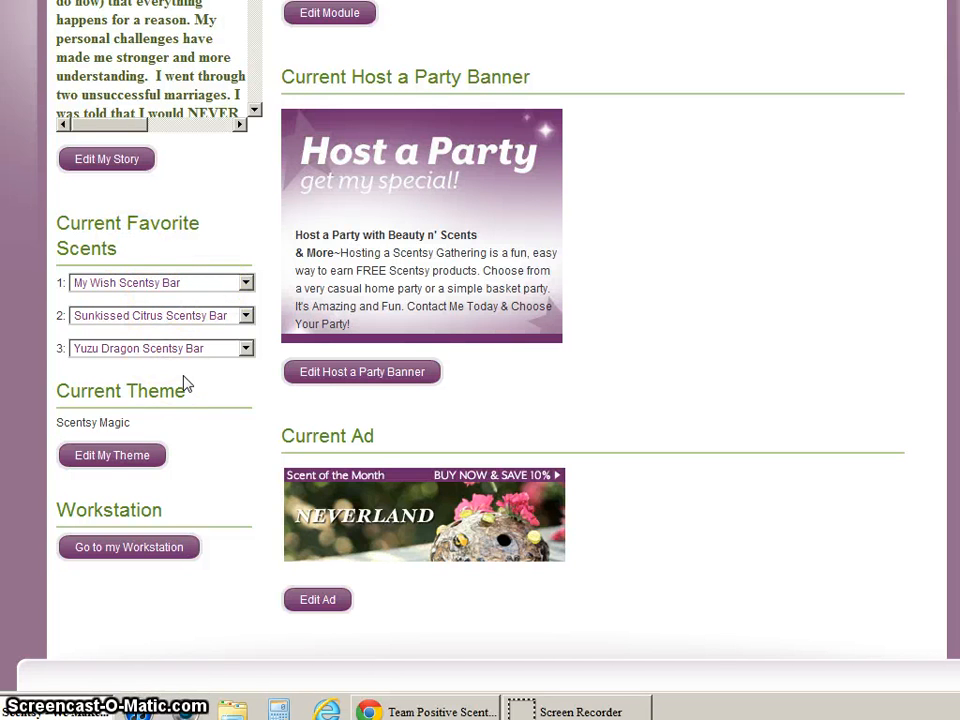
click(245, 283)
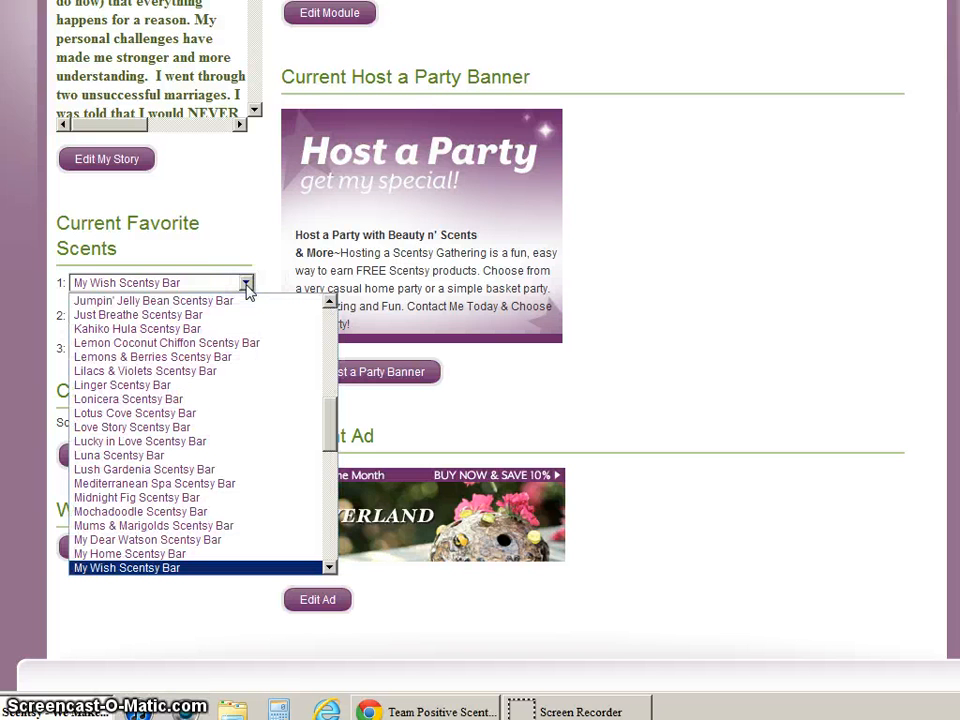
click(245, 283)
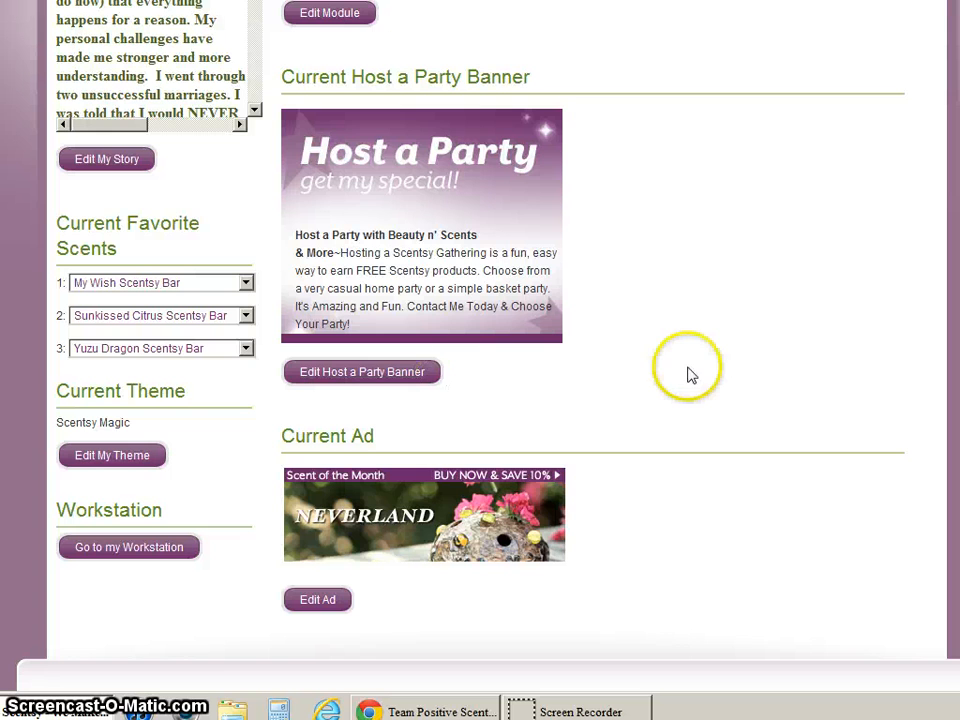
scroll(745, 393, up, 2)
scroll(745, 393, up, 4)
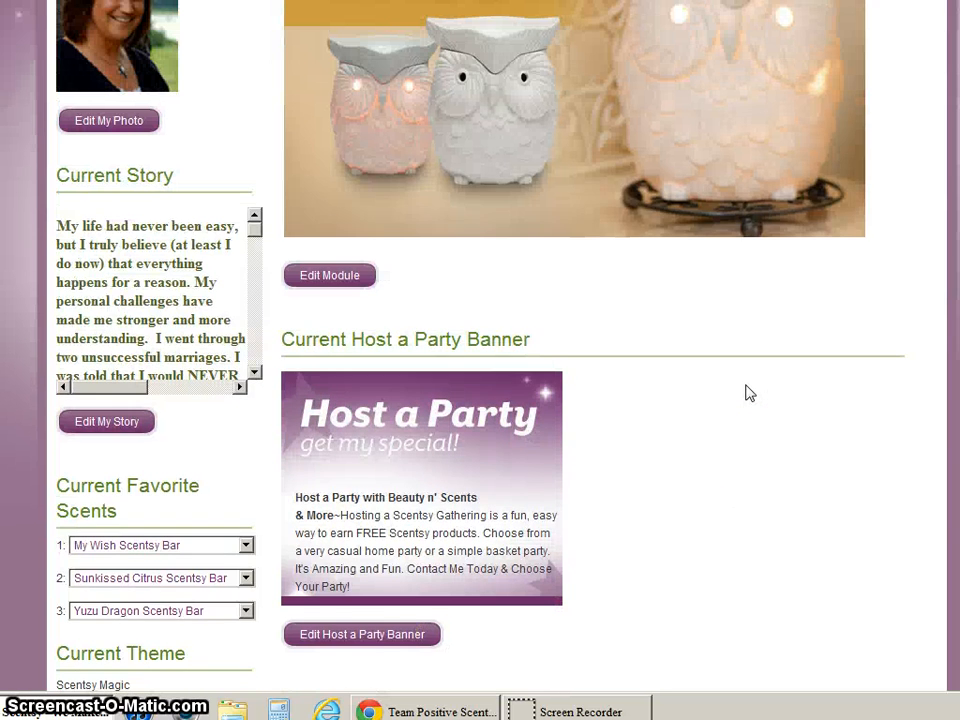
scroll(748, 394, up, 2)
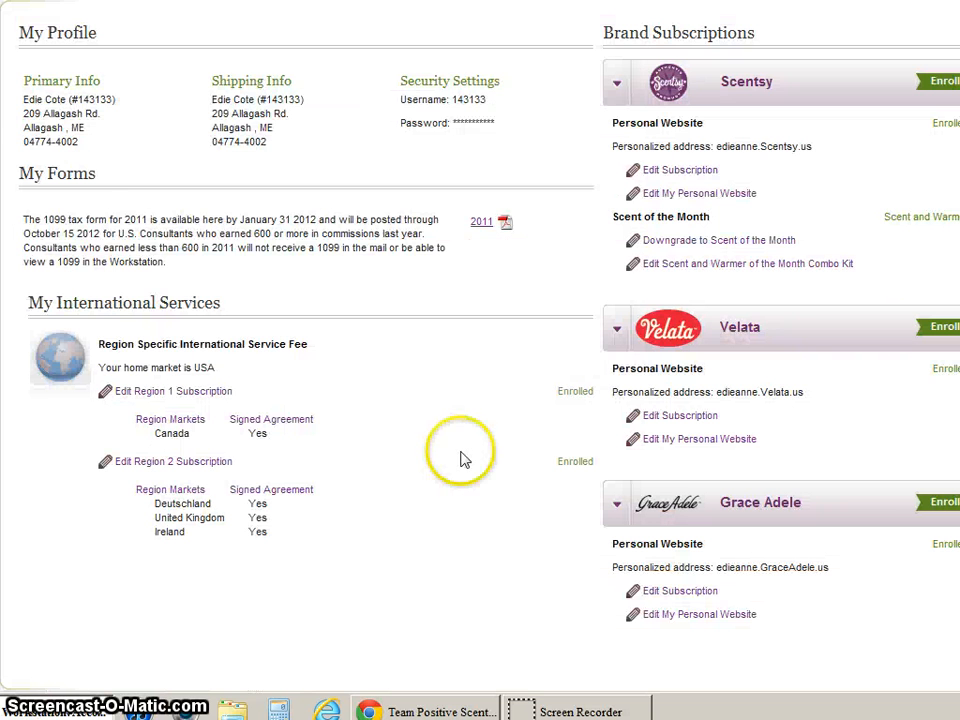
Step: Find the Velata subscription on the account page and open its personal website for editing
scroll(462, 457, up, 3)
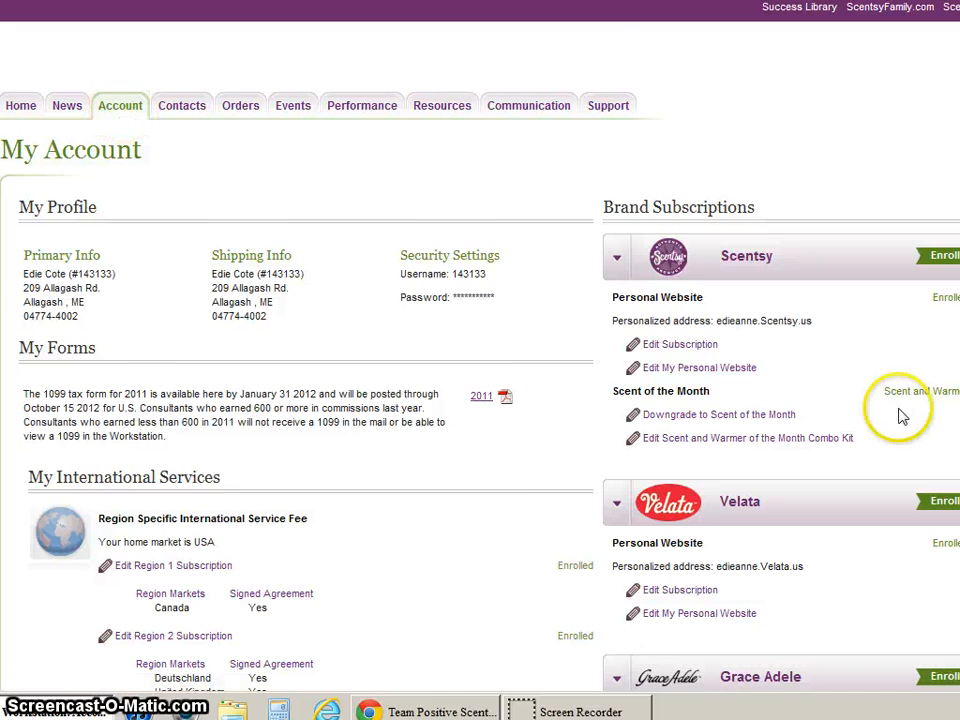
scroll(900, 415, down, 3)
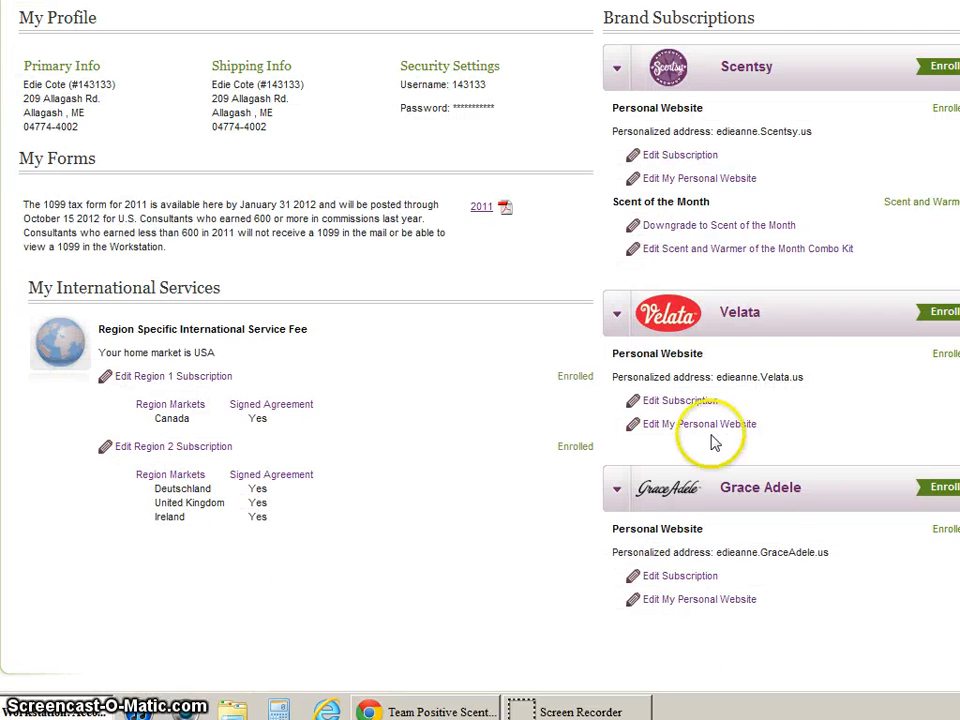
click(694, 428)
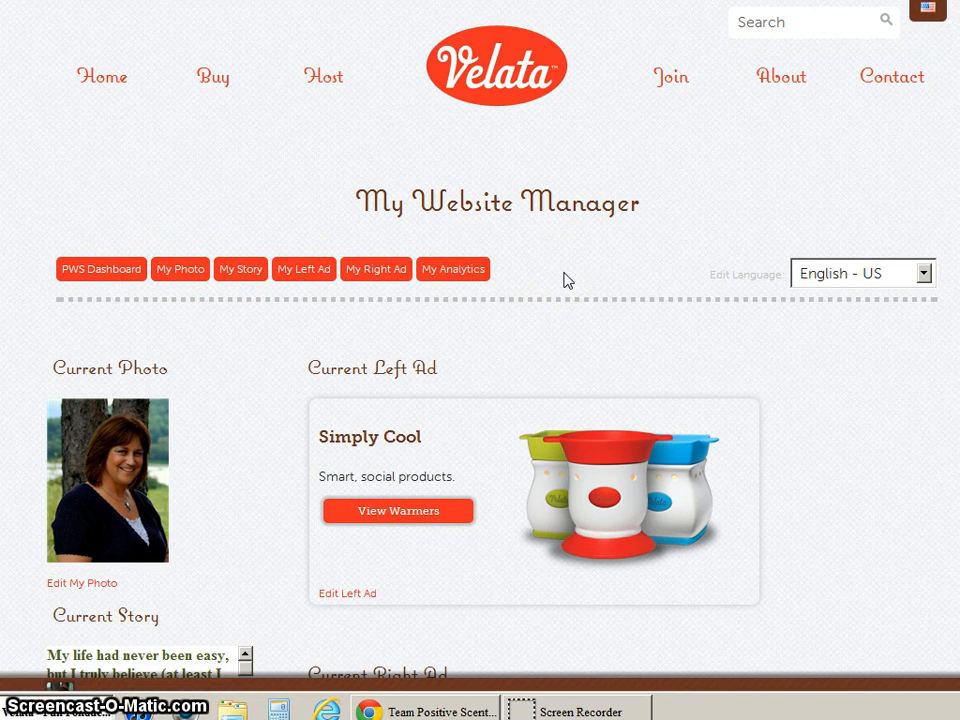
Step: Look over the photo, story, left ad and right ad sections of the Velata website manager, and return to the account page
click(727, 331)
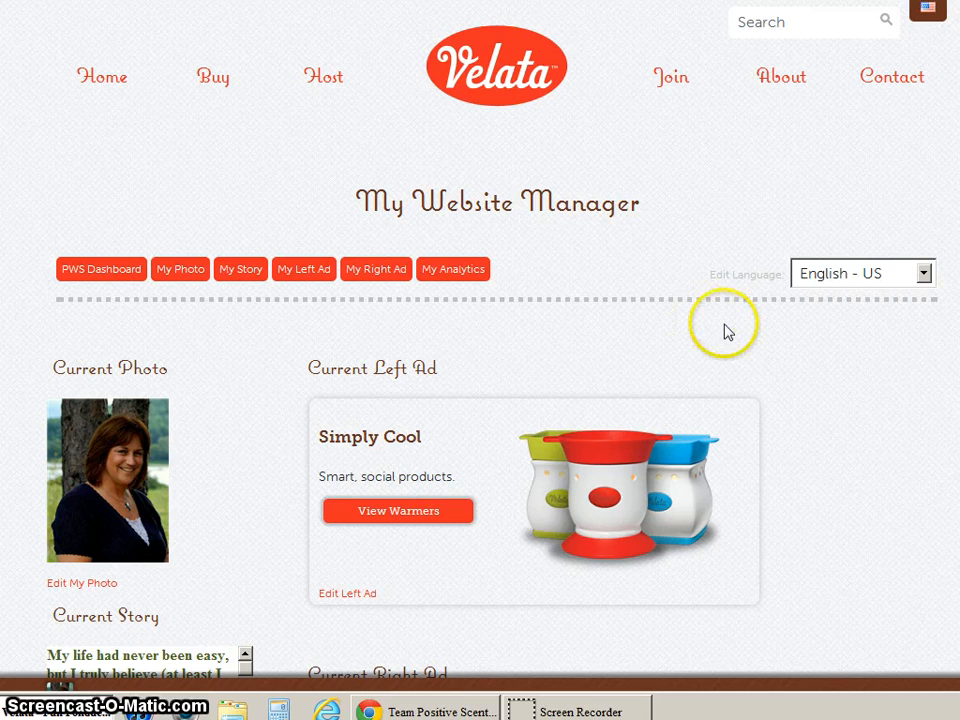
scroll(788, 366, down, 1)
scroll(789, 380, down, 1)
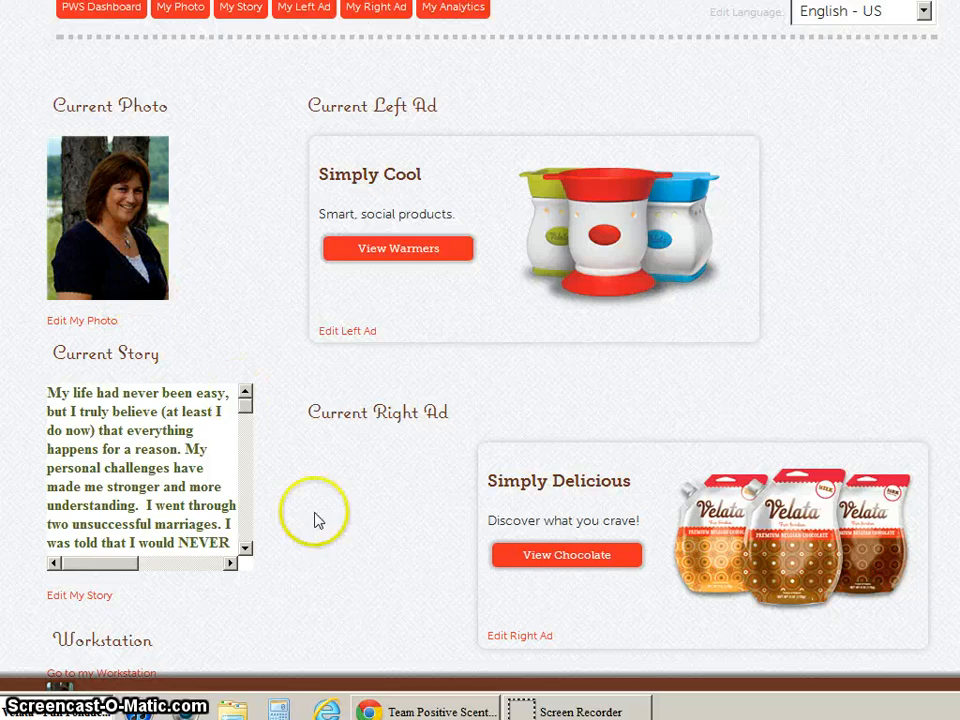
scroll(325, 533, down, 1)
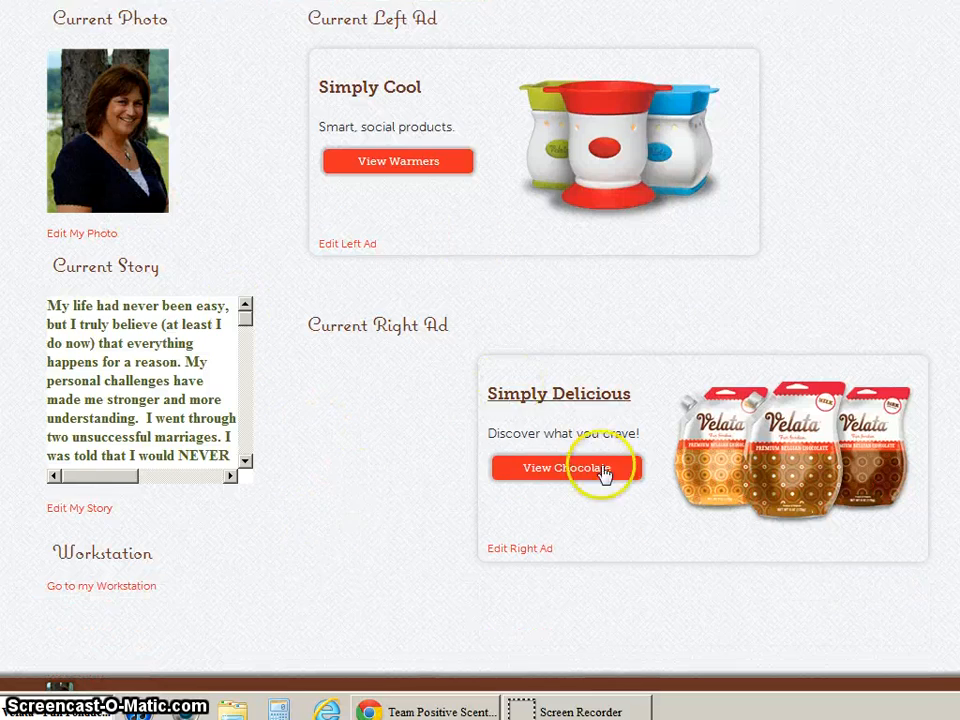
scroll(270, 591, down, 1)
scroll(313, 568, up, 4)
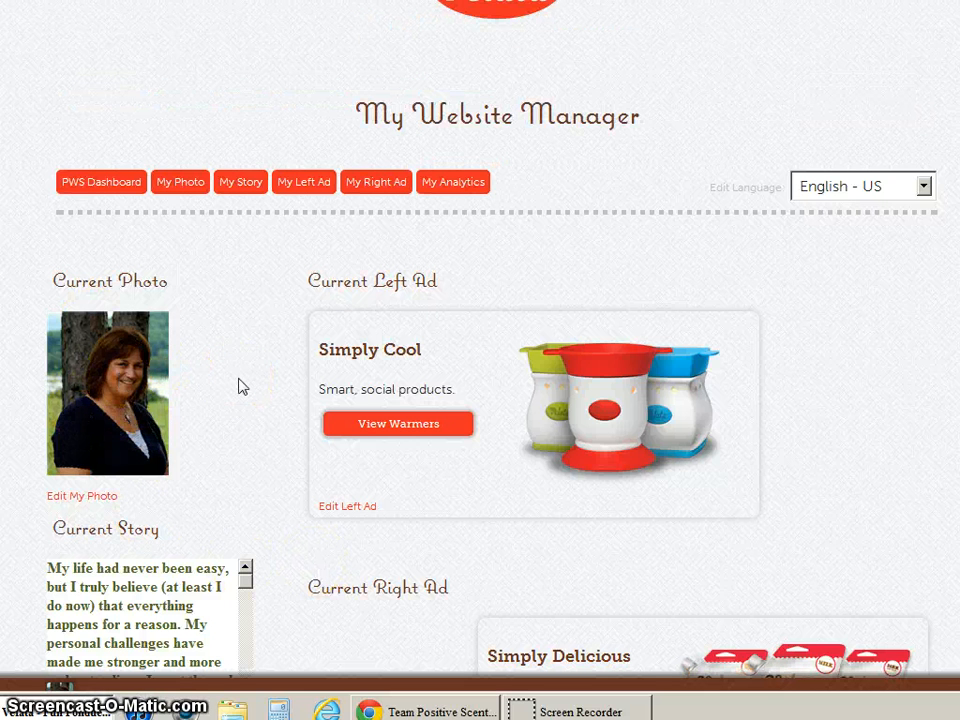
scroll(240, 387, up, 1)
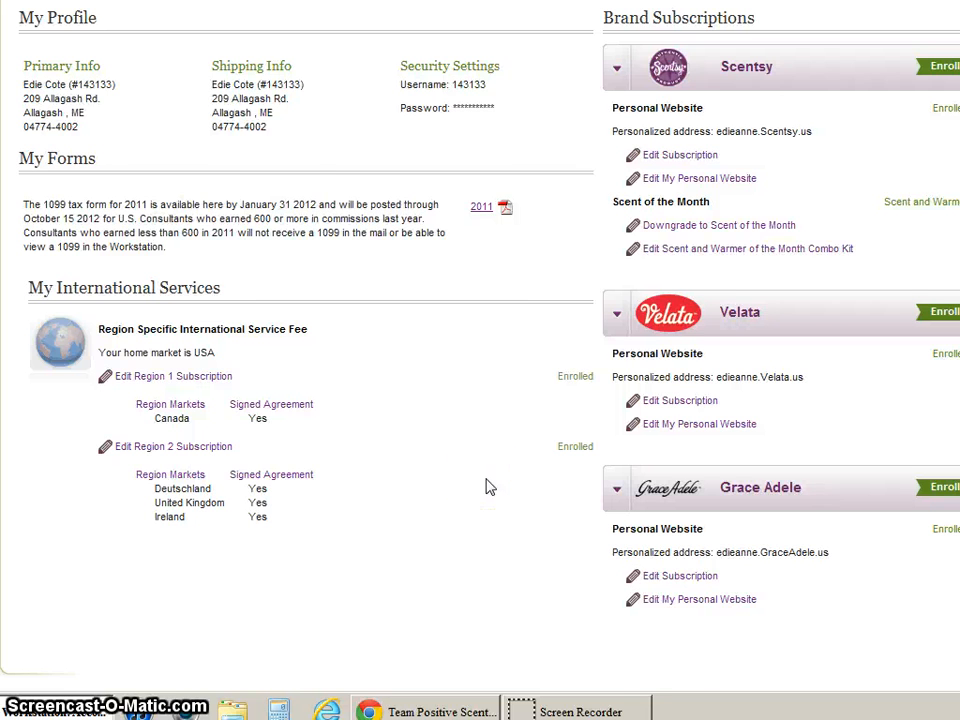
scroll(490, 487, up, 2)
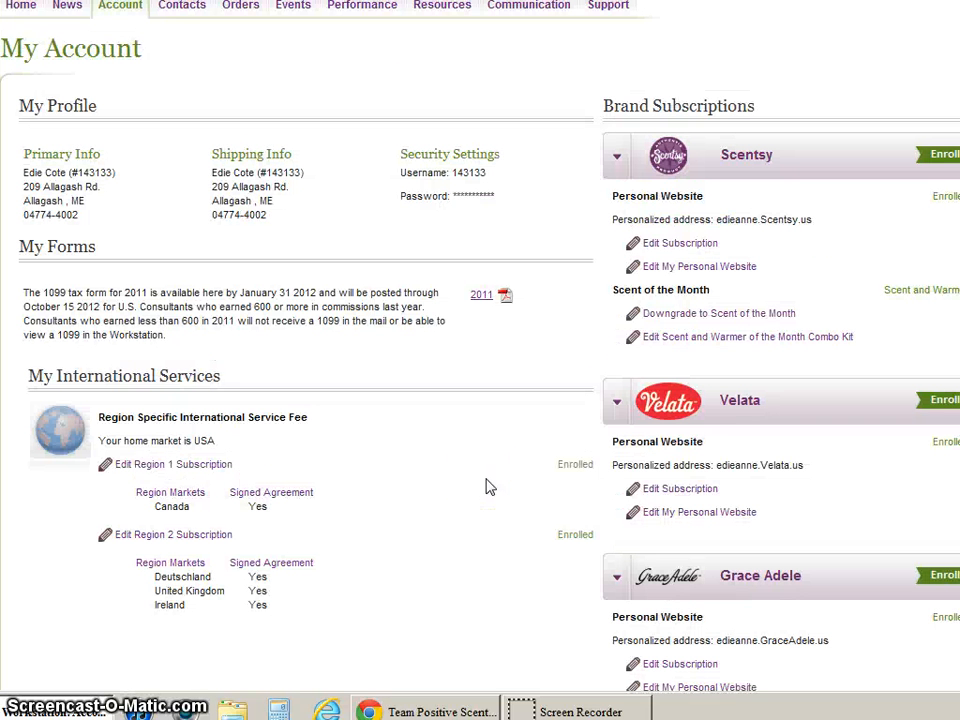